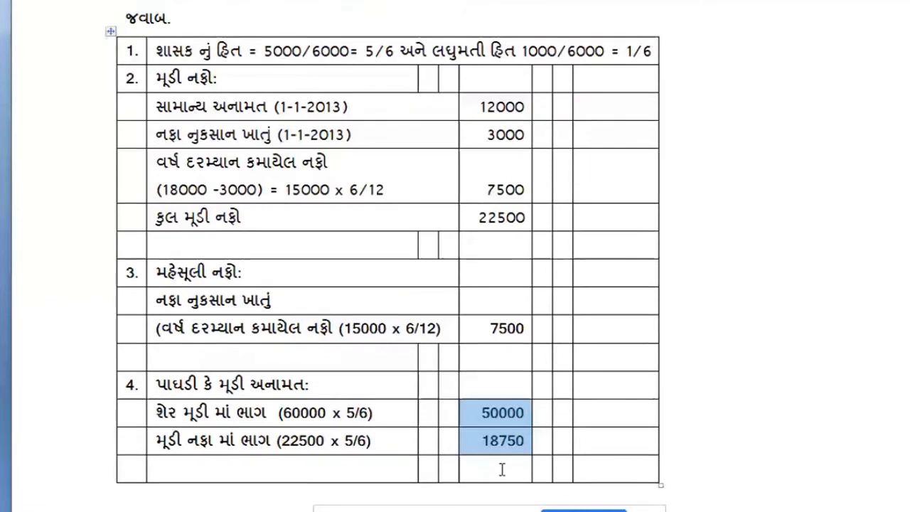
Step: Enter 68750 in the amount cell of the empty last row, below 18750 in section 4
{"action": "left_click", "coordinate": [502, 469]}
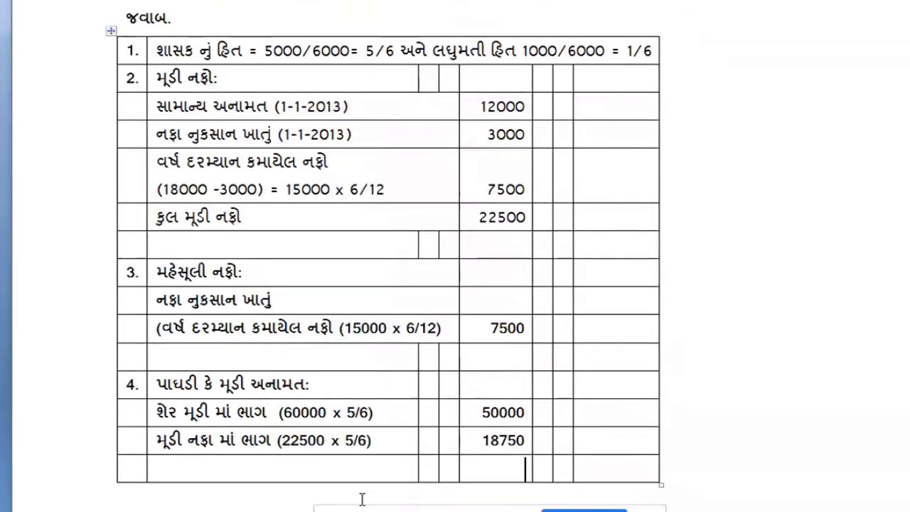
{"action": "type", "text": "687"}
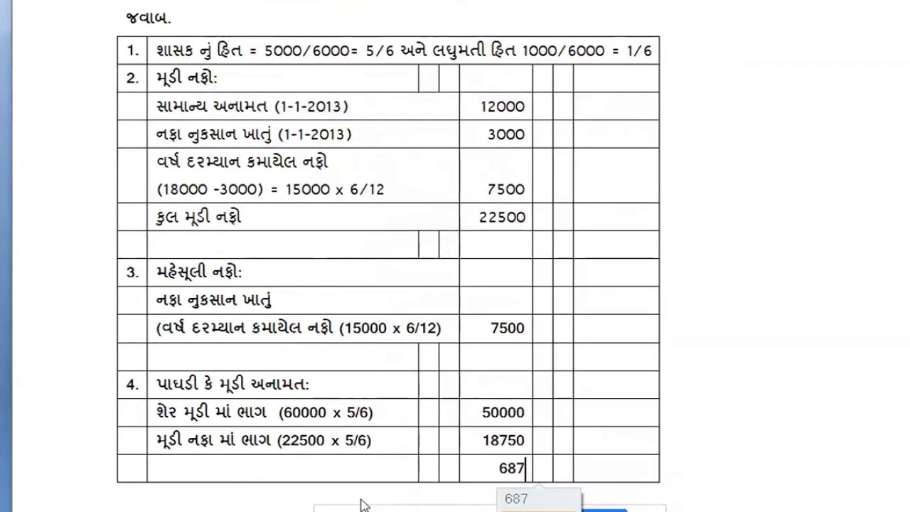
{"action": "type", "text": "50"}
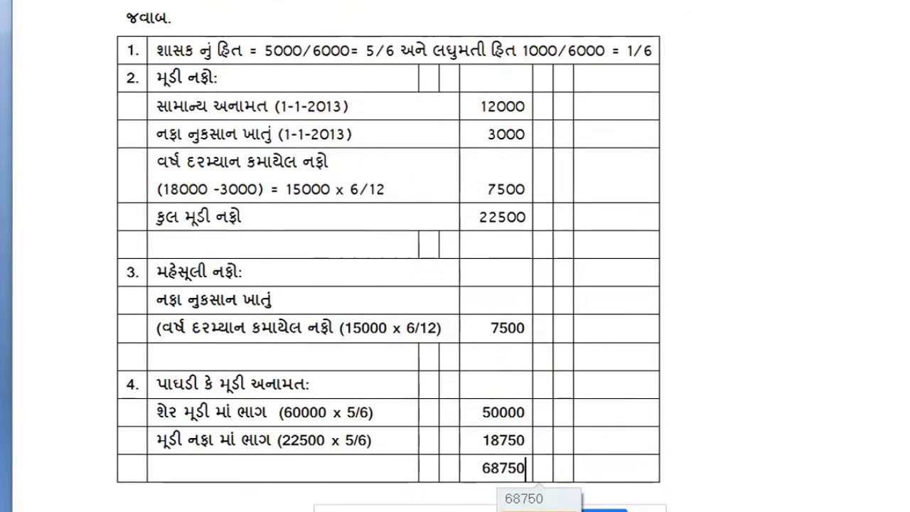
Step: Label the 68750 row "શેરની આંતરિક કિમત" in Gujarati
{"action": "left_click", "coordinate": [260, 481]}
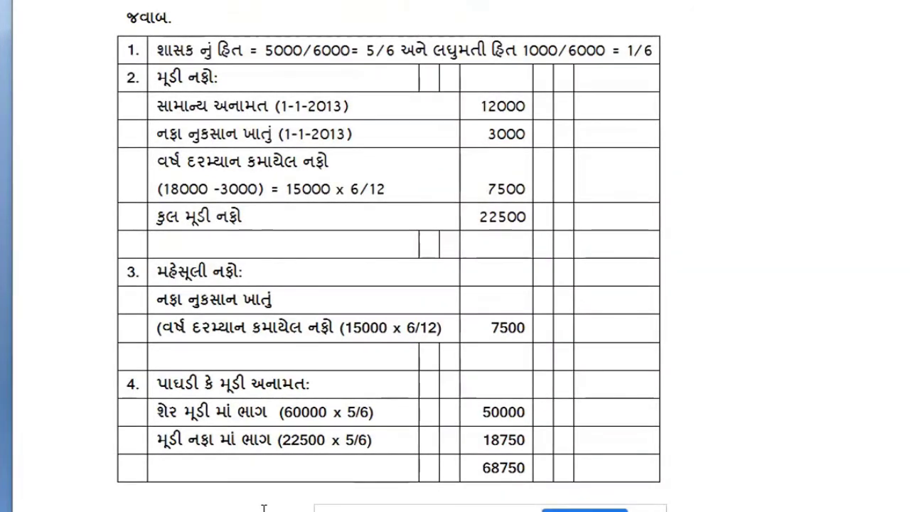
{"action": "type", "text": "s"}
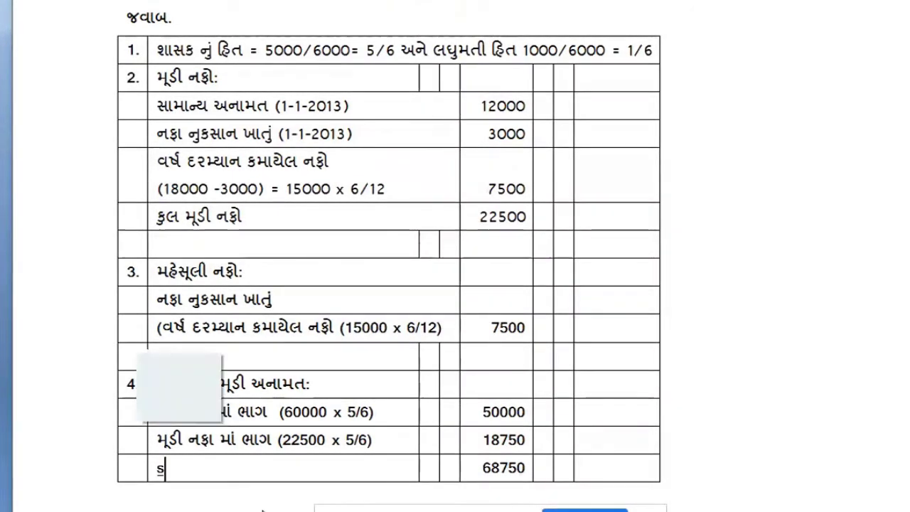
{"action": "type", "text": "her "}
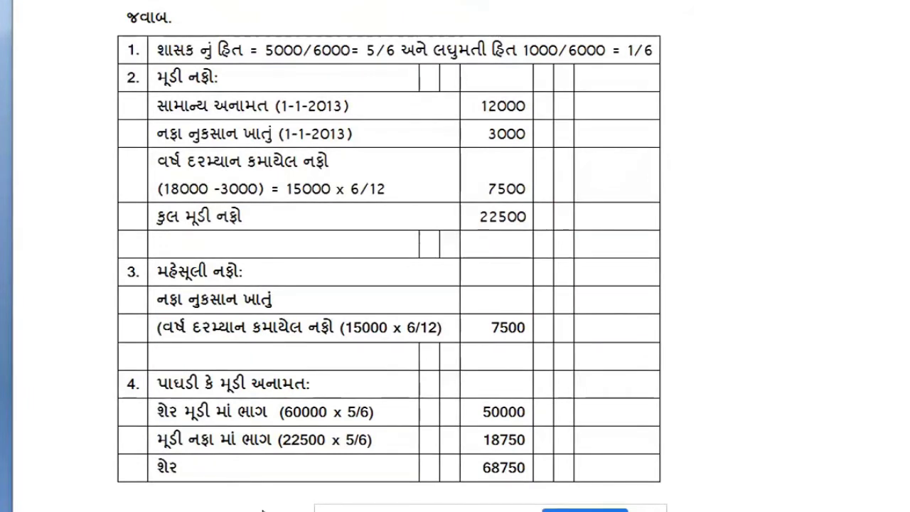
{"action": "type", "text": "ni "}
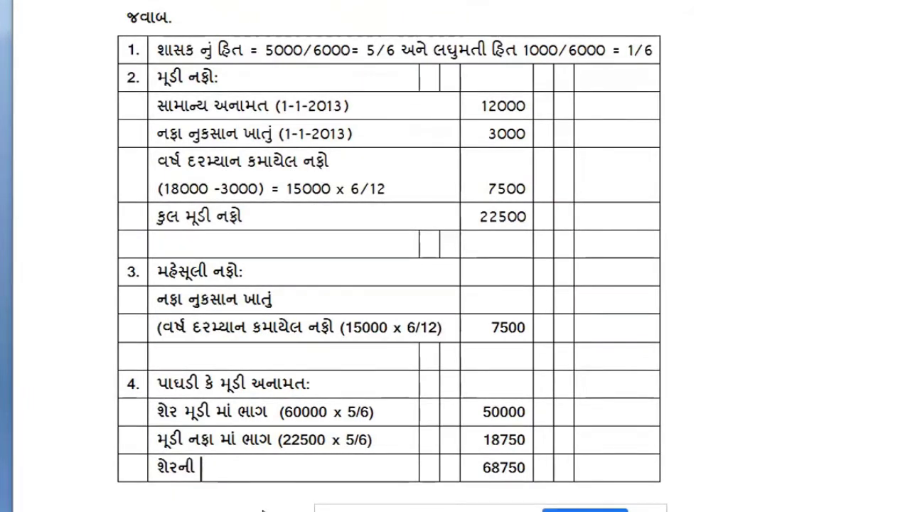
{"action": "type", "text": "aan"}
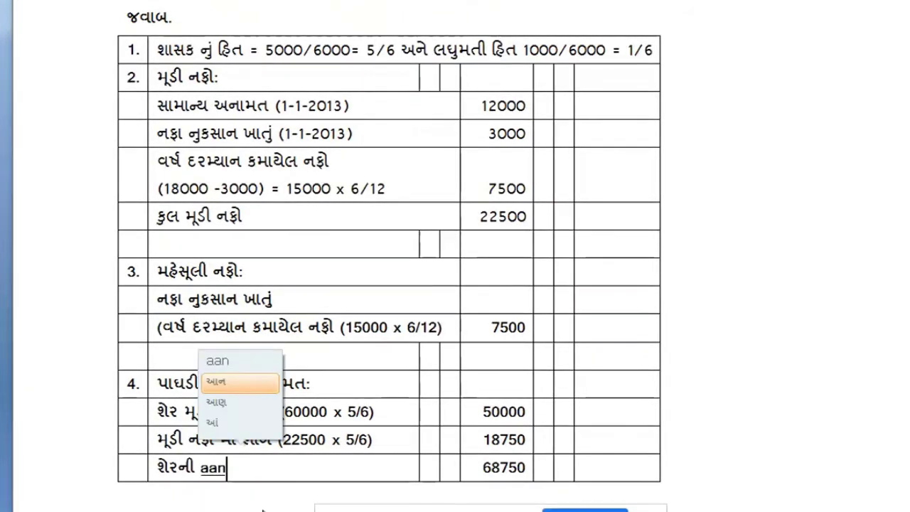
{"action": "type", "text": "trik k"}
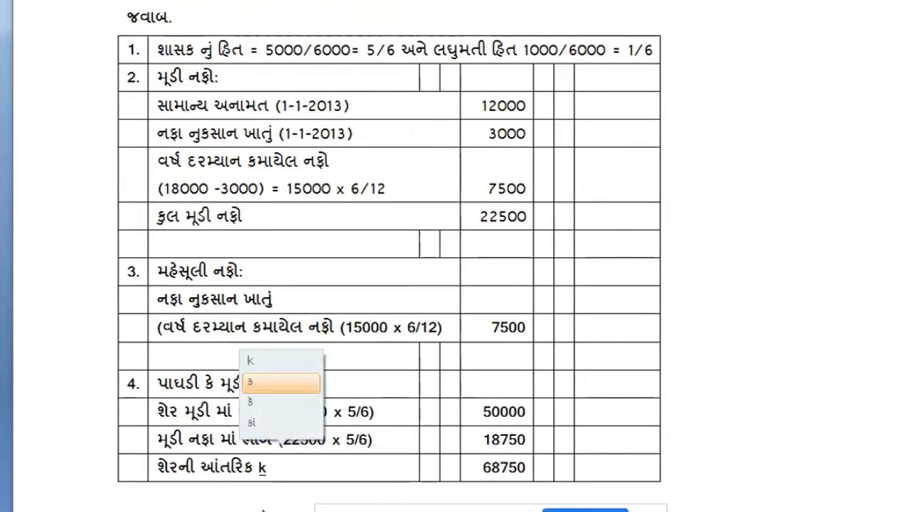
{"action": "type", "text": "im"}
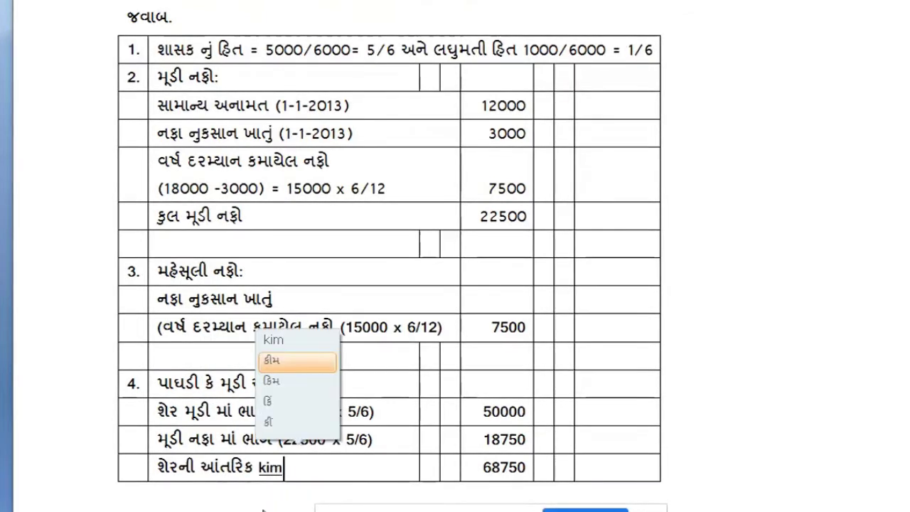
{"action": "type", "text": "at"}
{"action": "key", "text": "space"}
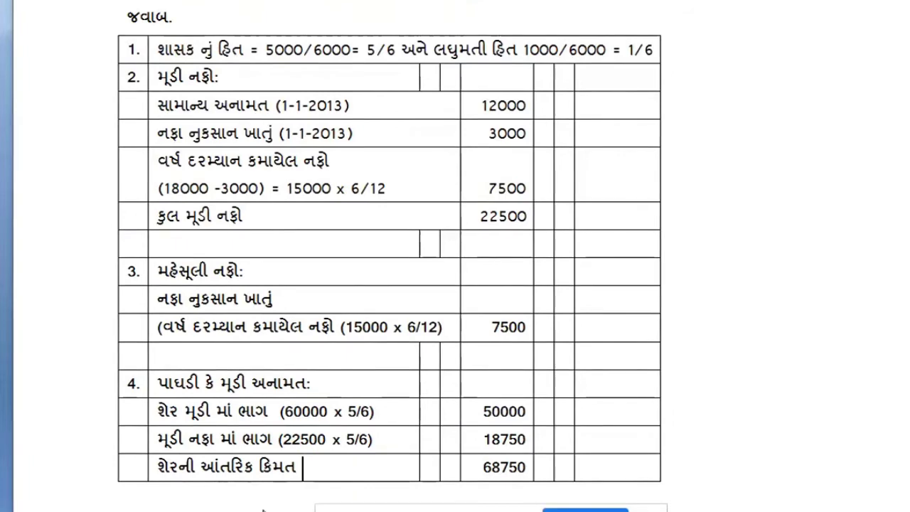
Step: Add seven empty rows below the "શેરની આંતરિક કિમત" row, extending the table onto the next page
{"action": "scroll", "coordinate": [263, 509], "scroll_direction": "down", "scroll_amount": 2}
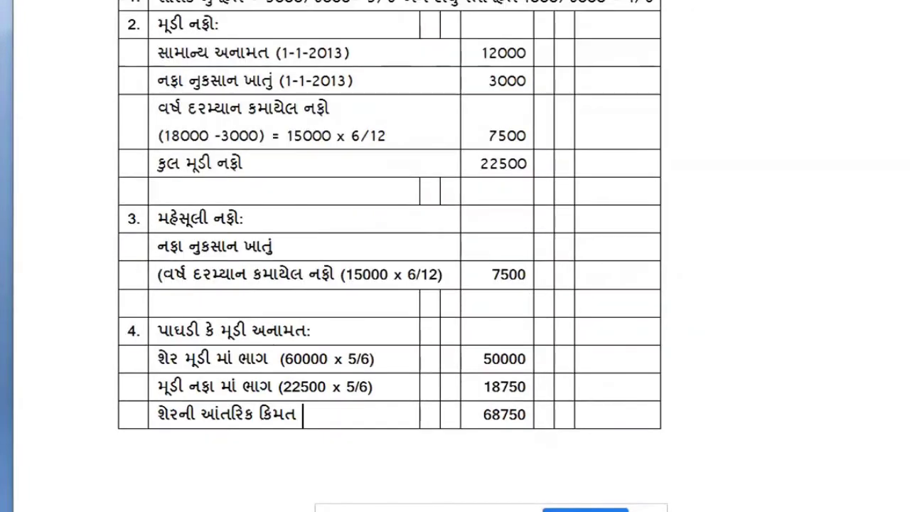
{"action": "scroll", "coordinate": [390, 256], "scroll_direction": "down", "scroll_amount": 2}
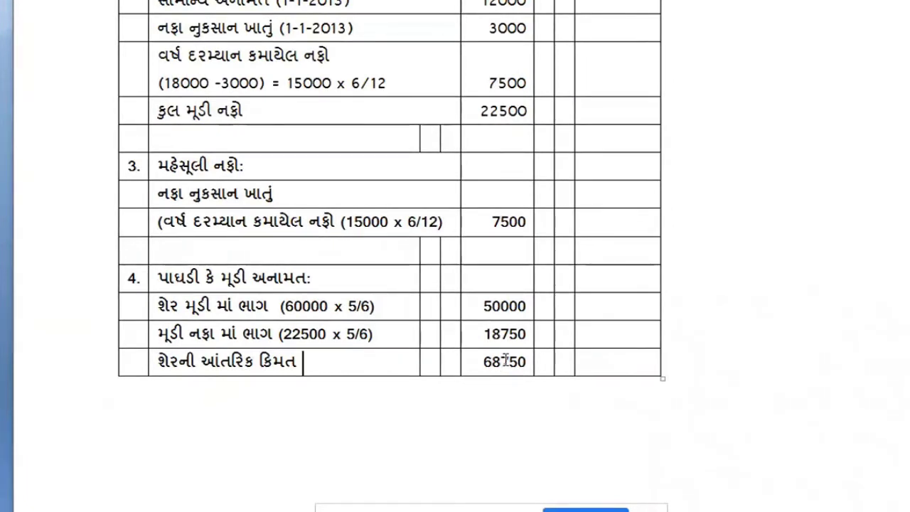
{"action": "left_click", "coordinate": [677, 365]}
{"action": "key", "text": "Return"}
{"action": "left_click", "coordinate": [676, 364]}
{"action": "key", "text": "Return"}
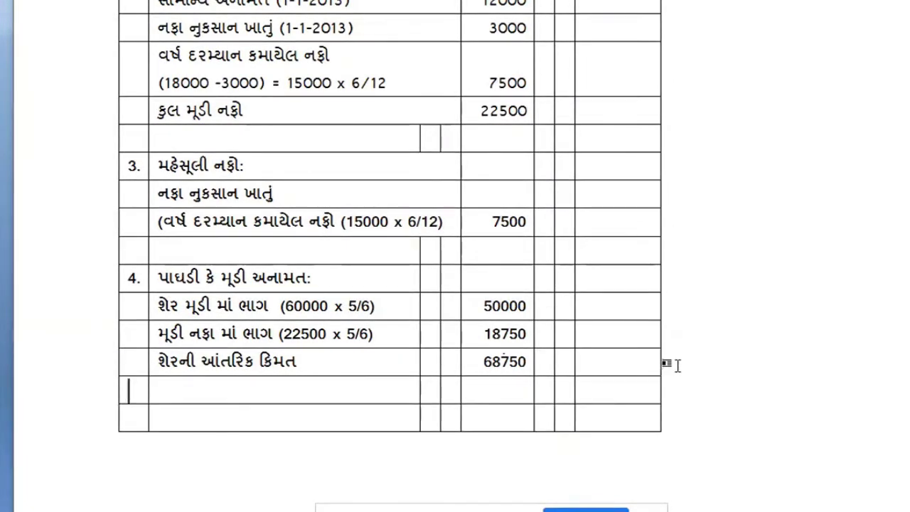
{"action": "left_click", "coordinate": [676, 365]}
{"action": "key", "text": "Right"}
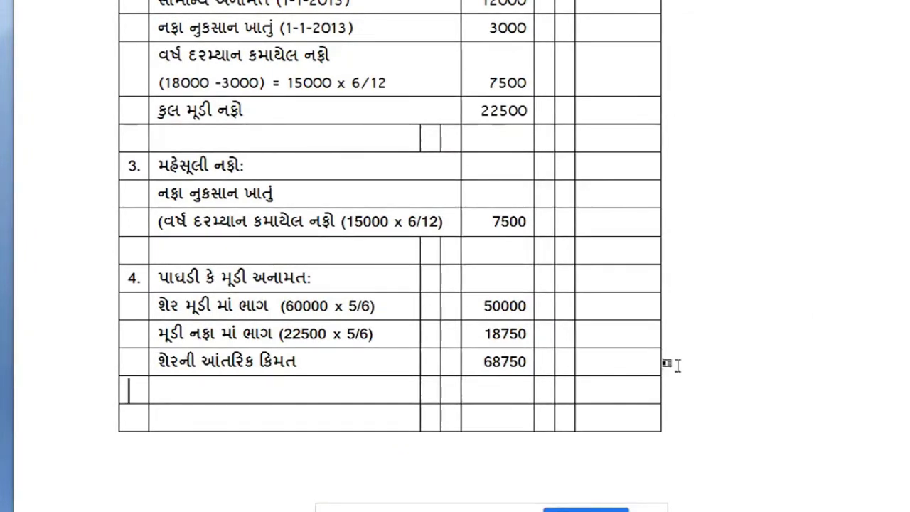
{"action": "scroll", "coordinate": [678, 409], "scroll_direction": "down", "scroll_amount": 3}
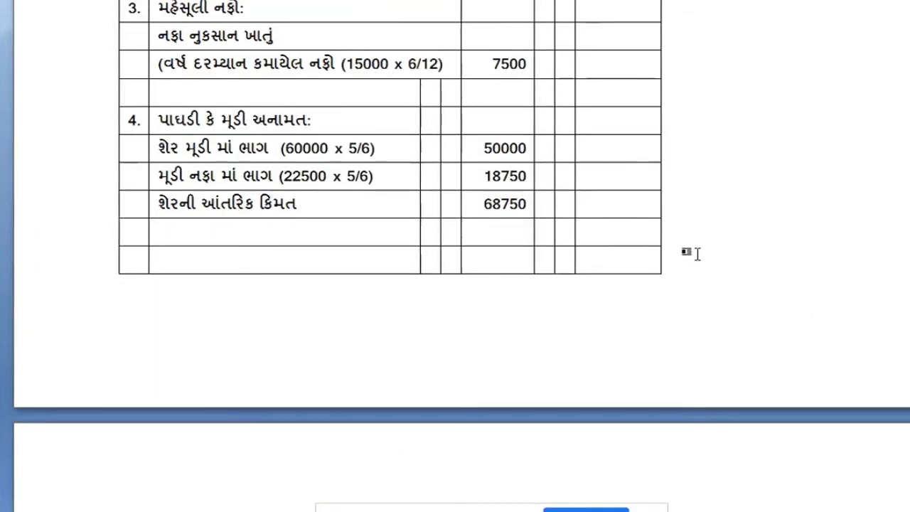
{"action": "key", "text": "ctrl+Return"}
{"action": "scroll", "coordinate": [673, 390], "scroll_direction": "down", "scroll_amount": 5}
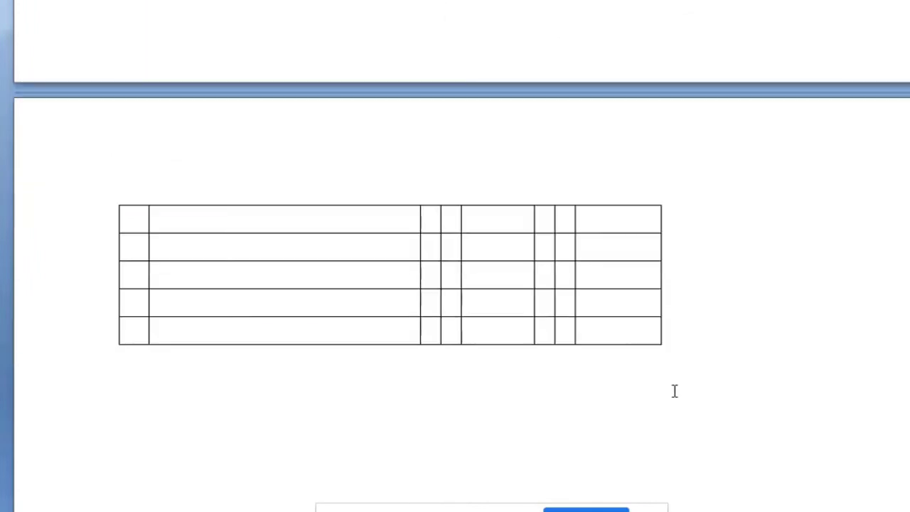
{"action": "scroll", "coordinate": [670, 389], "scroll_direction": "up", "scroll_amount": 6}
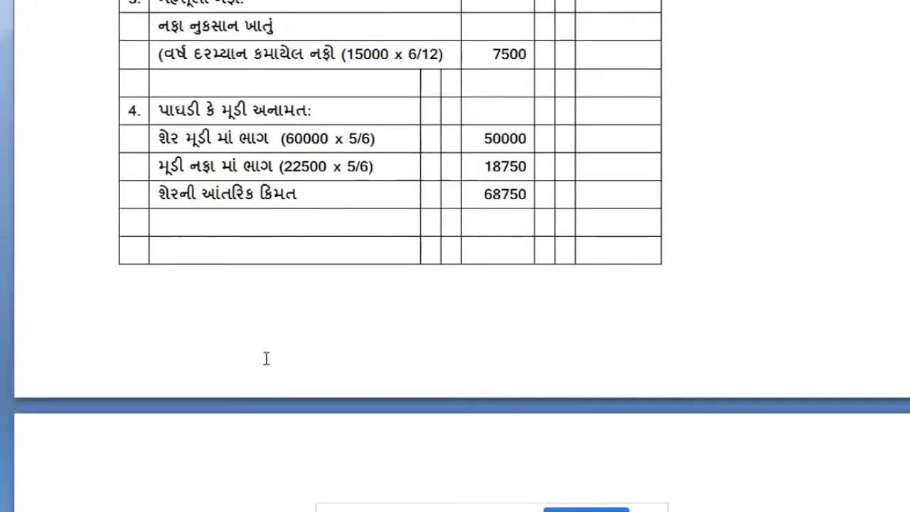
Step: Check the purchase price of the shares in the question text and label the first empty row "શેરની ખરીદ કિમત"
{"action": "left_click", "coordinate": [201, 223]}
{"action": "scroll", "coordinate": [190, 270], "scroll_direction": "up", "scroll_amount": 10}
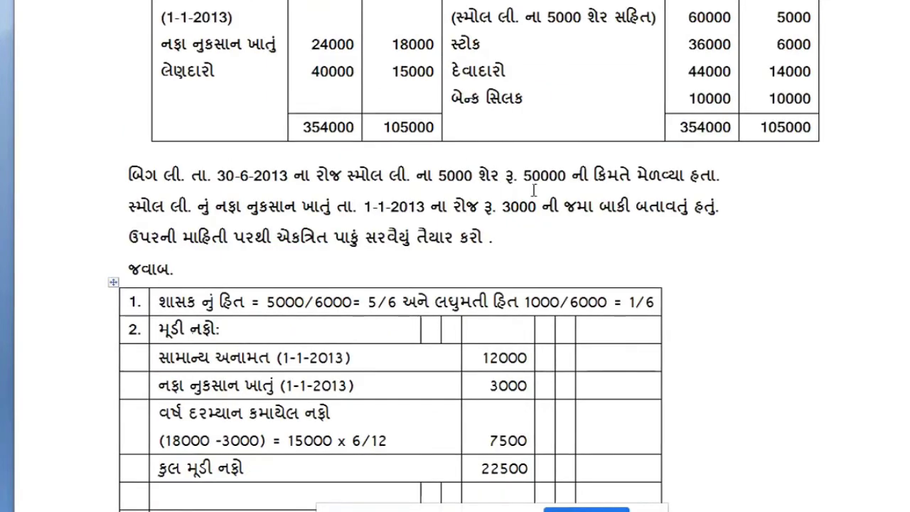
{"action": "left_click_drag", "start_coordinate": [523, 175], "coordinate": [570, 187]}
{"action": "scroll", "coordinate": [595, 348], "scroll_direction": "down", "scroll_amount": 12}
{"action": "scroll", "coordinate": [589, 346], "scroll_direction": "up", "scroll_amount": 1}
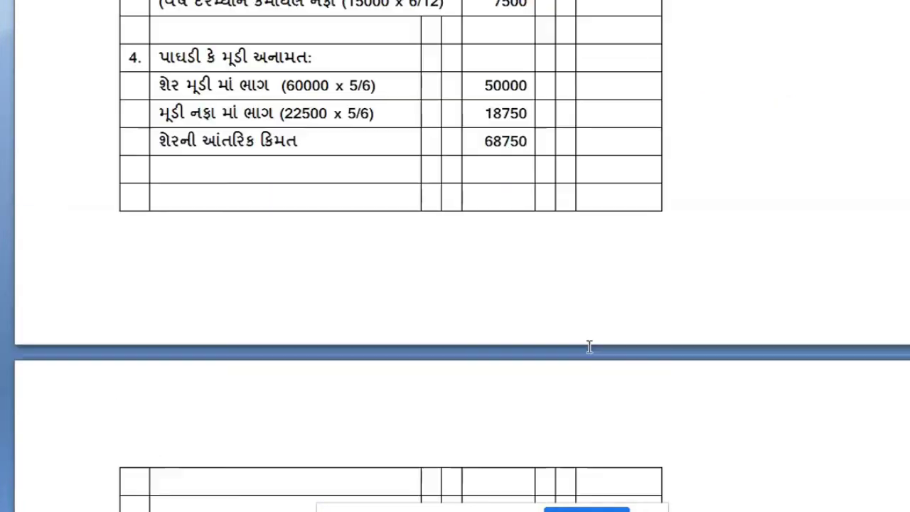
{"action": "left_click", "coordinate": [220, 175]}
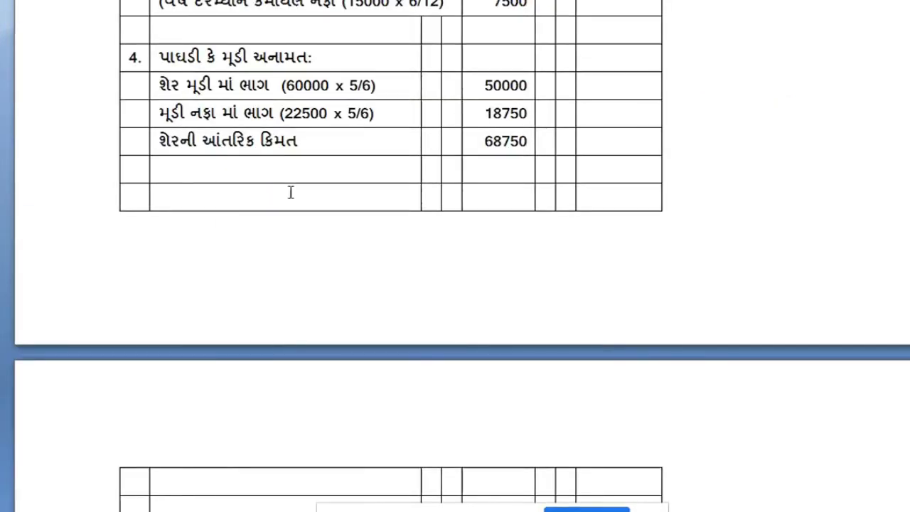
{"action": "type", "text": "શેર "}
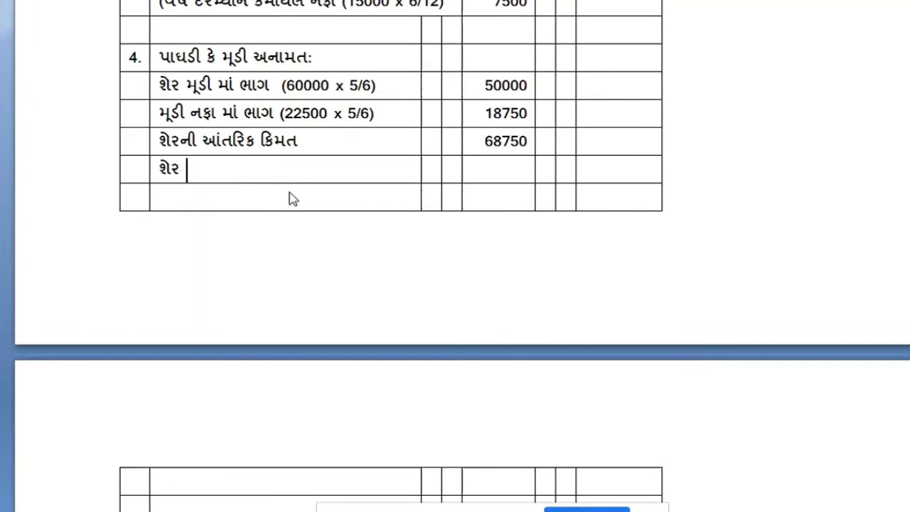
{"action": "type", "text": "ની"}
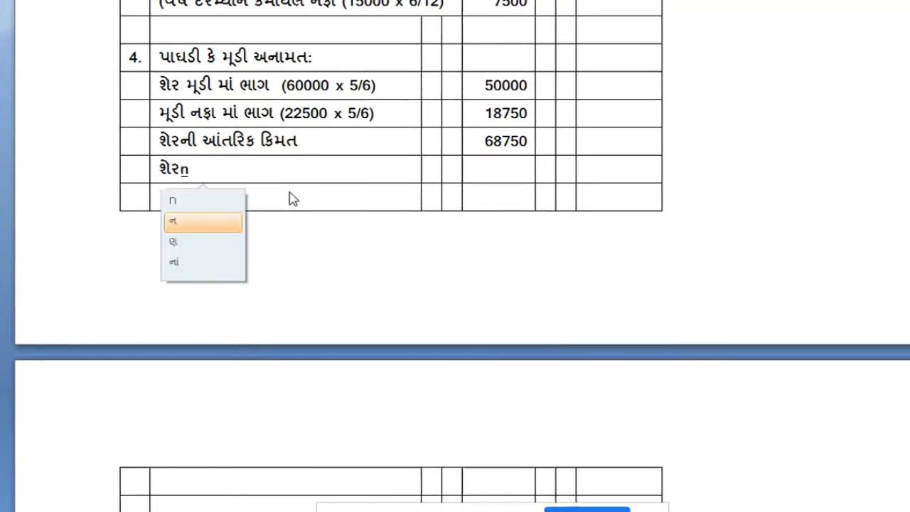
{"action": "type", "text": " kha"}
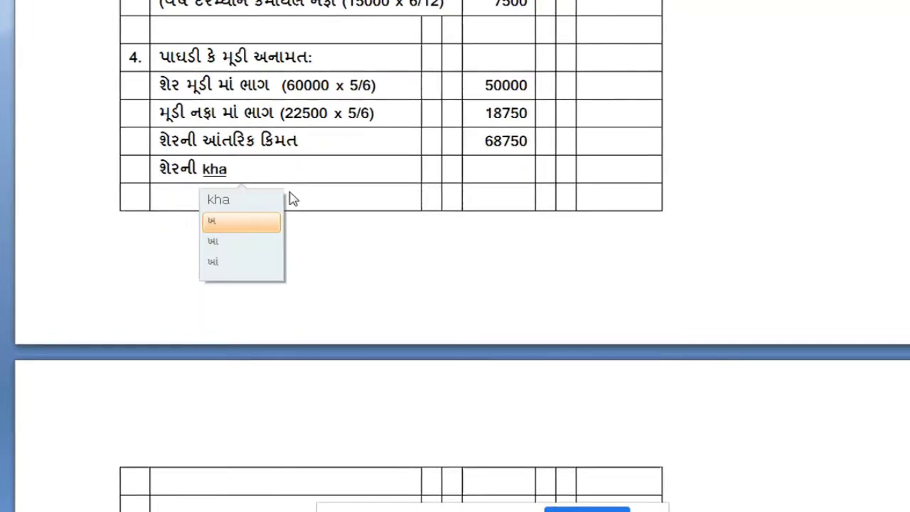
{"action": "type", "text": "rid kimat"}
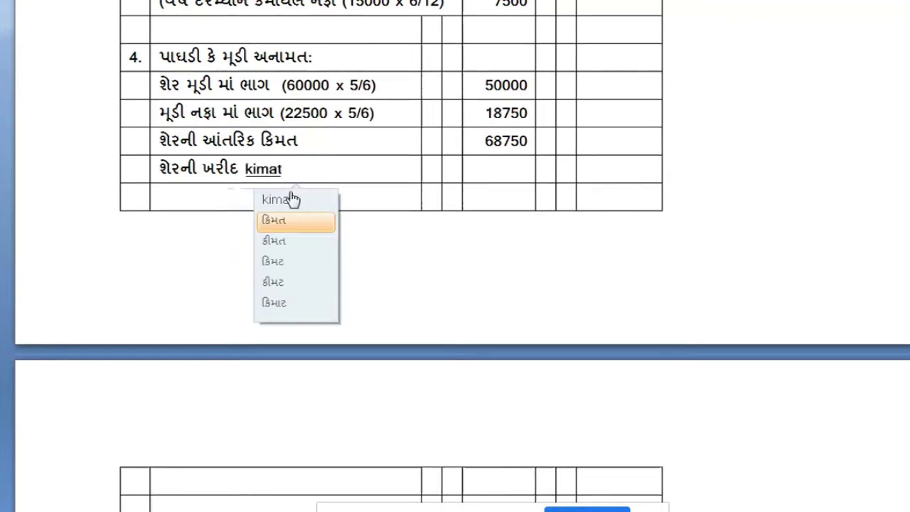
{"action": "key", "text": "space"}
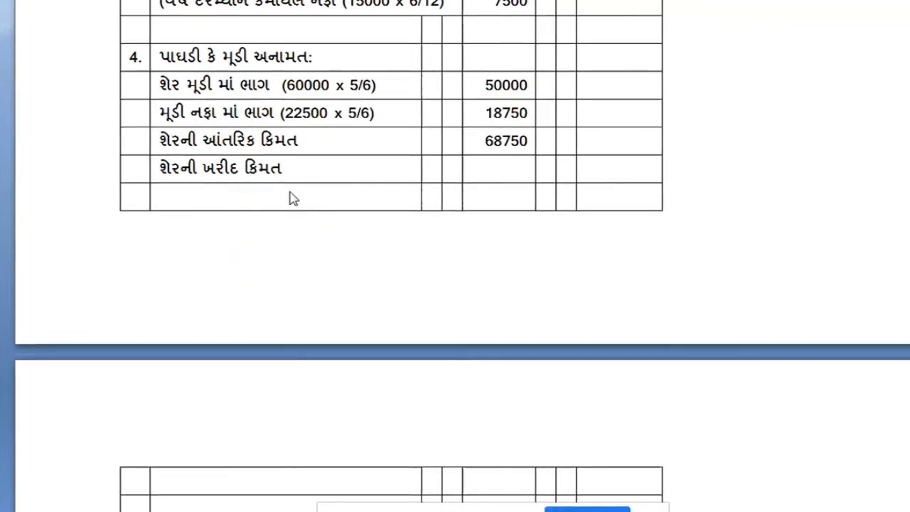
Step: Enter 50000 as the amount for "શેરની ખરીદ કિમત" and 18750 in the amount cell of the row below
{"action": "left_click", "coordinate": [517, 171]}
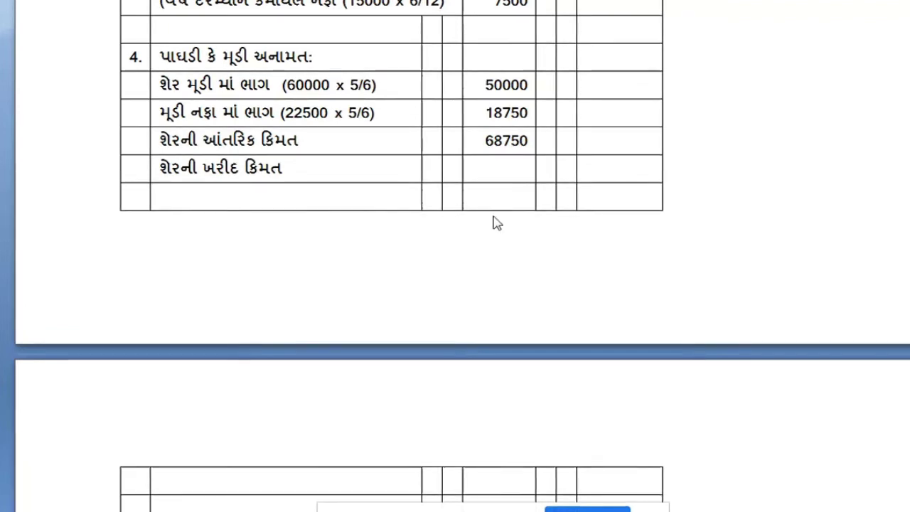
{"action": "type", "text": "50000"}
{"action": "key", "text": "Return"}
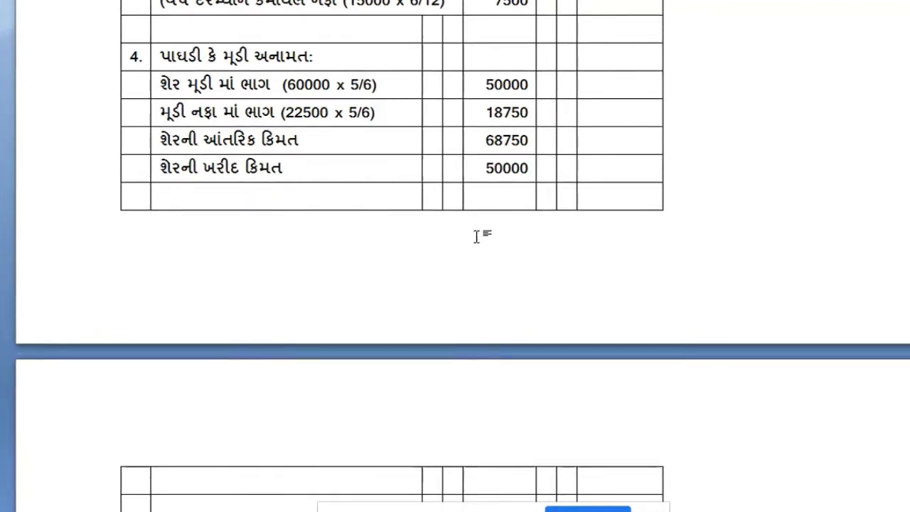
{"action": "type", "text": "187"}
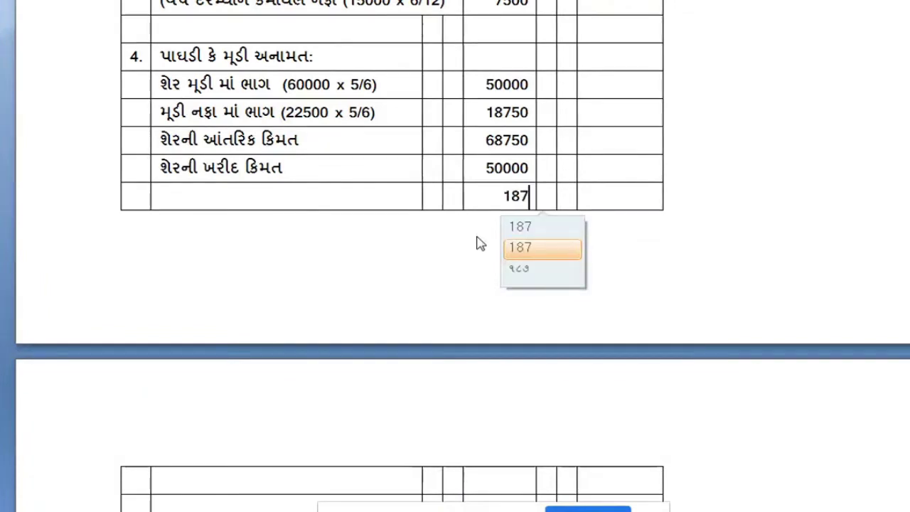
{"action": "type", "text": "50"}
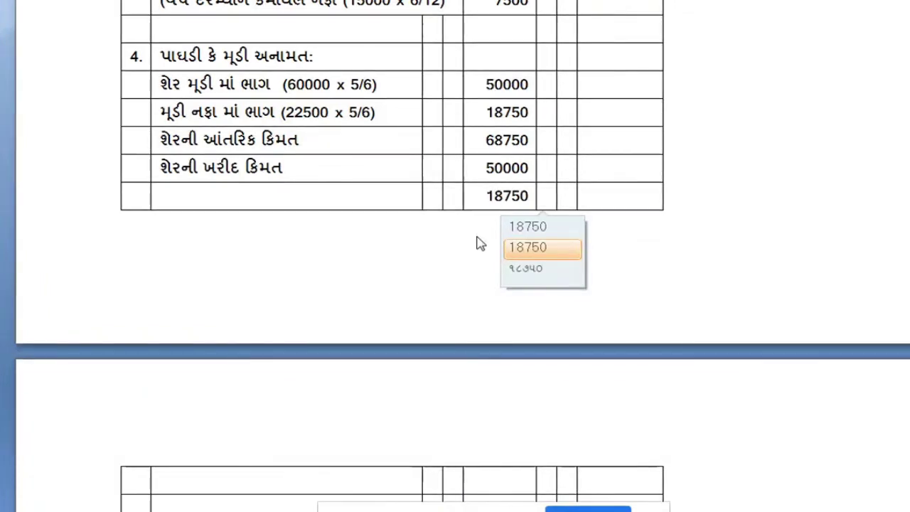
Step: Label the row below "શેરની ખરીદ કિમત" as "મૂડી અનામત" in Gujarati
{"action": "left_click", "coordinate": [392, 201]}
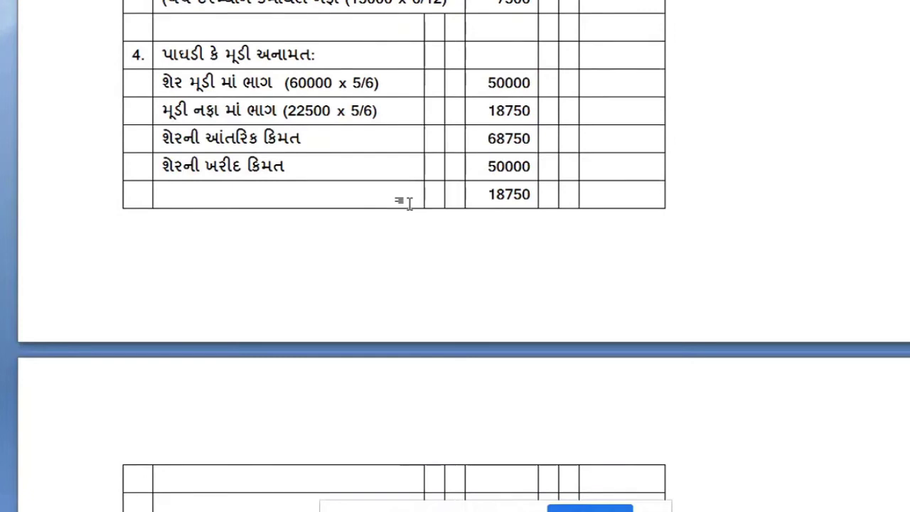
{"action": "type", "text": "mudi"}
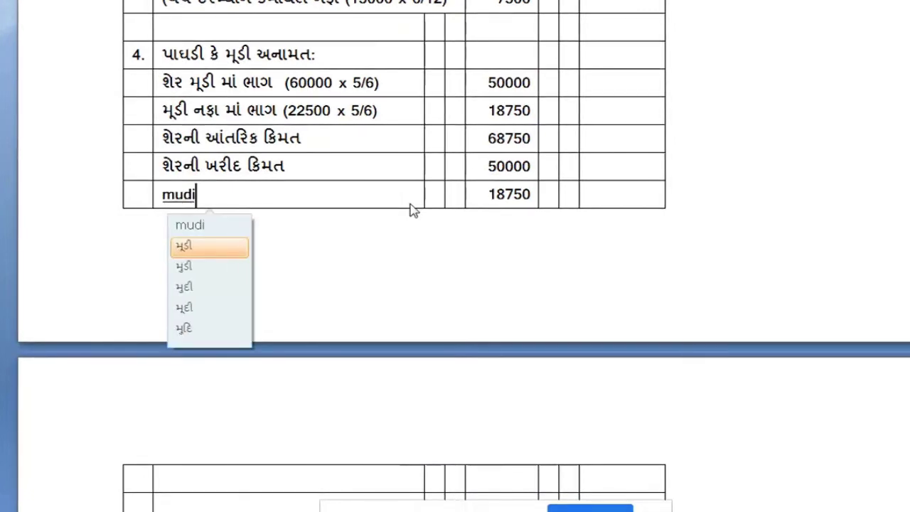
{"action": "key", "text": "space"}
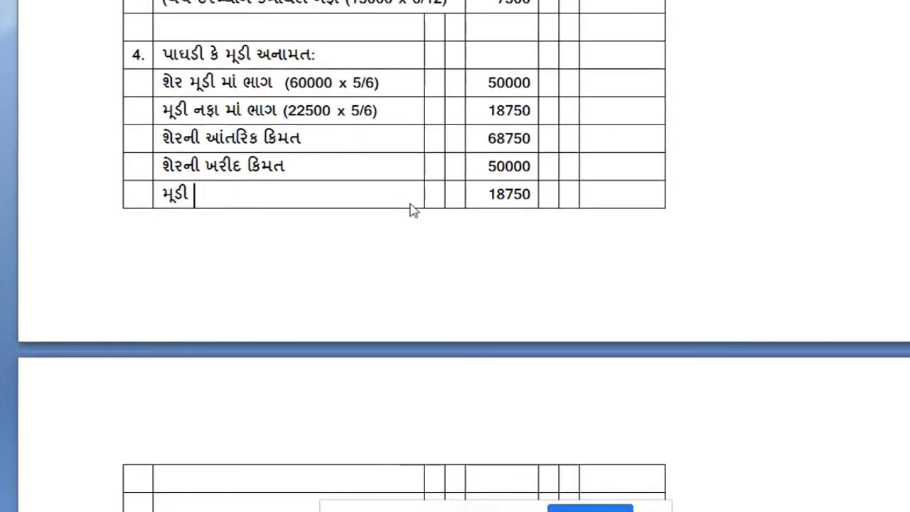
{"action": "type", "text": "ana"}
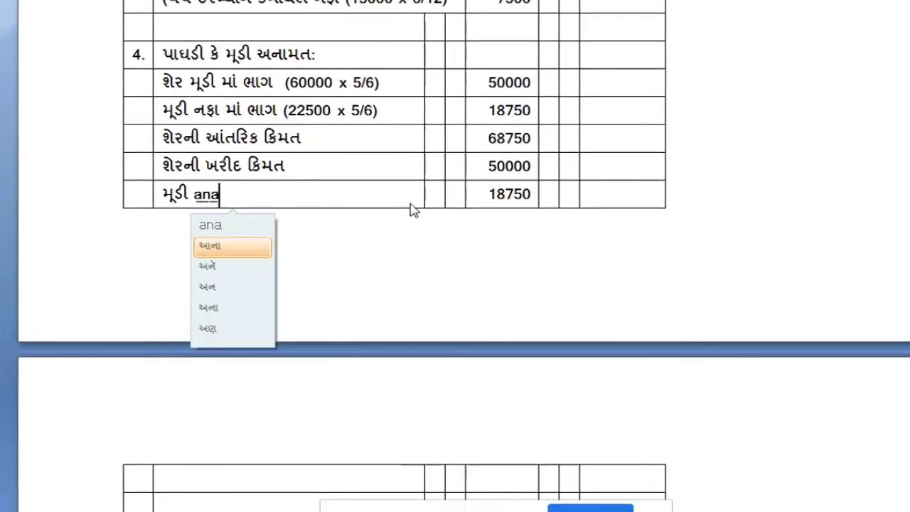
{"action": "type", "text": "mat"}
{"action": "key", "text": "space"}
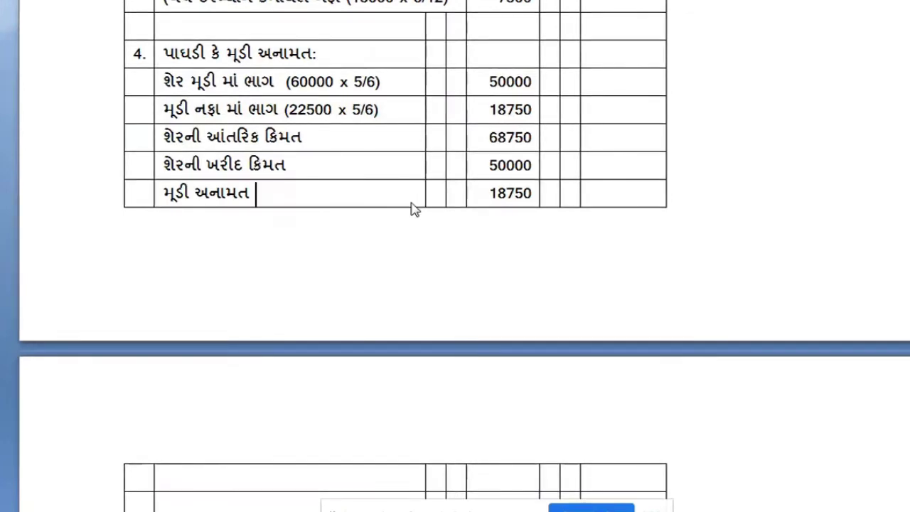
Step: Number the second row on the new page "5." and enter the heading "લઘુમતી હિત:" in Gujarati beside it
{"action": "scroll", "coordinate": [410, 208], "scroll_direction": "up", "scroll_amount": 1}
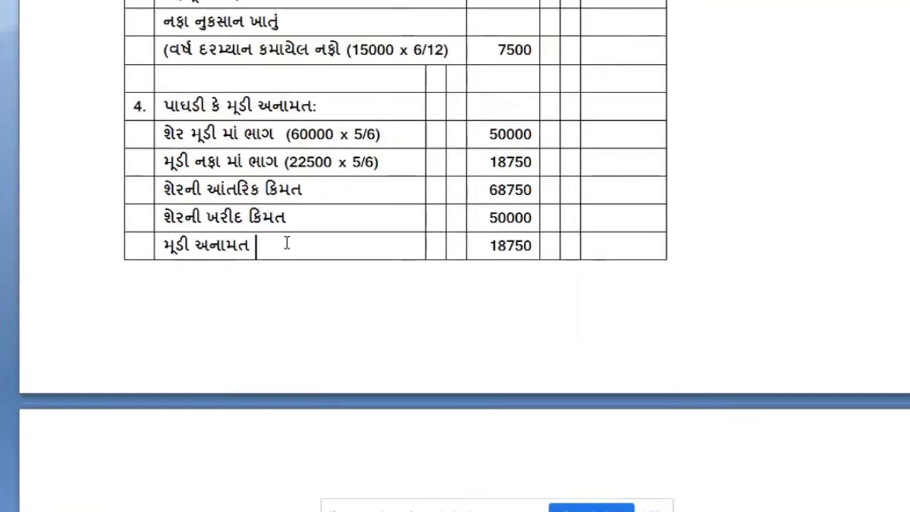
{"action": "scroll", "coordinate": [286, 243], "scroll_direction": "down", "scroll_amount": 1}
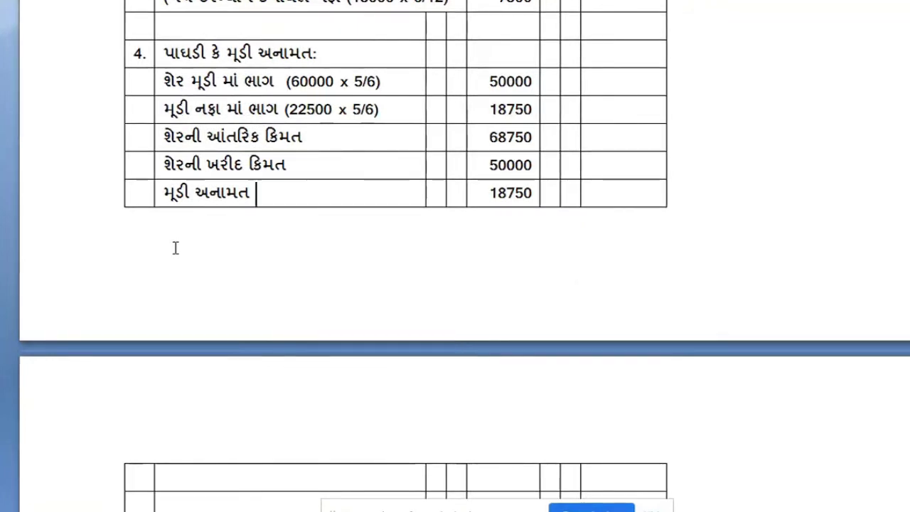
{"action": "scroll", "coordinate": [179, 276], "scroll_direction": "down", "scroll_amount": 3}
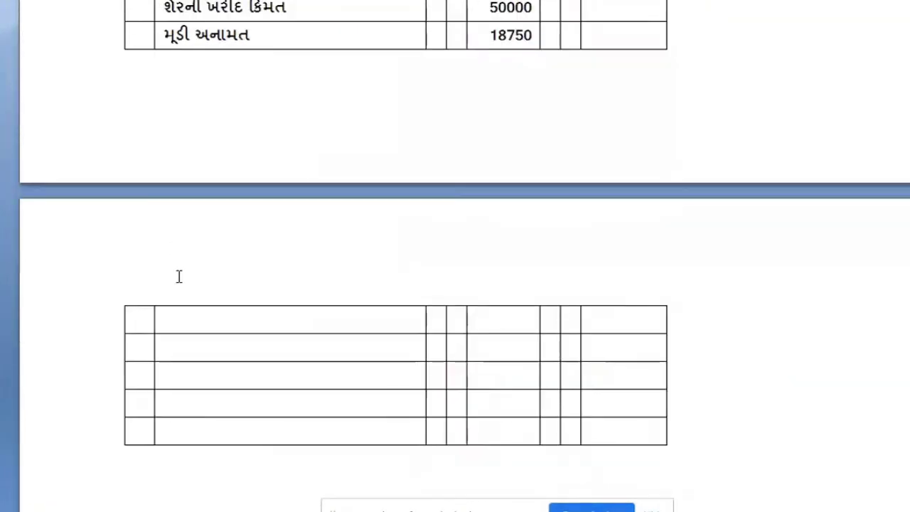
{"action": "scroll", "coordinate": [179, 276], "scroll_direction": "down", "scroll_amount": 2}
{"action": "scroll", "coordinate": [136, 250], "scroll_direction": "up", "scroll_amount": 5}
{"action": "scroll", "coordinate": [131, 270], "scroll_direction": "down", "scroll_amount": 3}
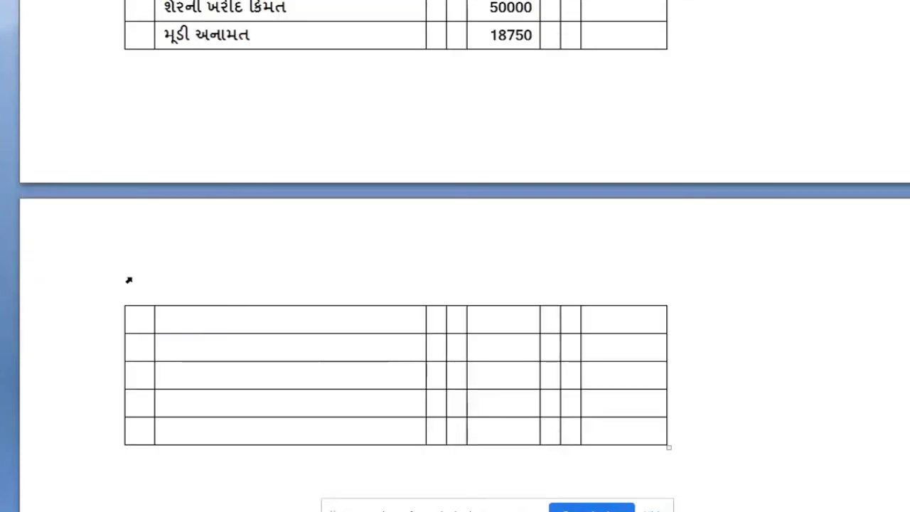
{"action": "left_click", "coordinate": [145, 349]}
{"action": "type", "text": "5."}
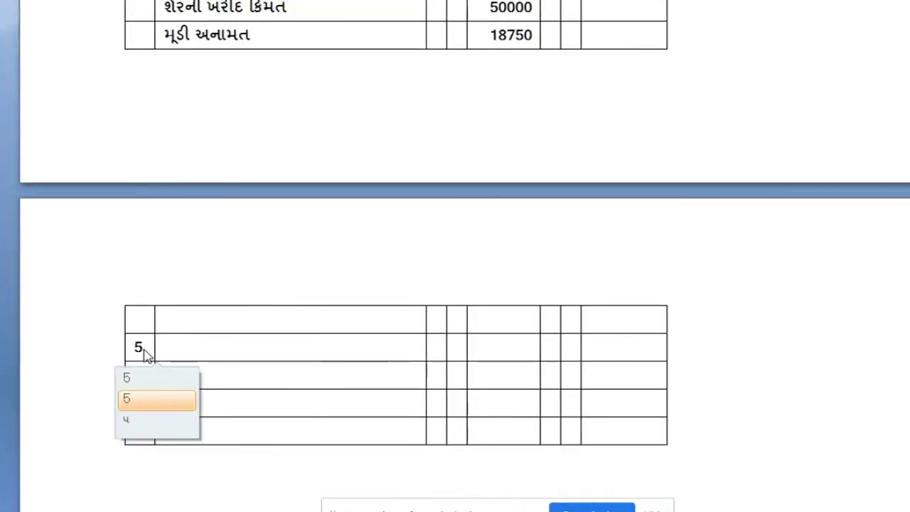
{"action": "left_click", "coordinate": [178, 351]}
{"action": "type", "text": "l"}
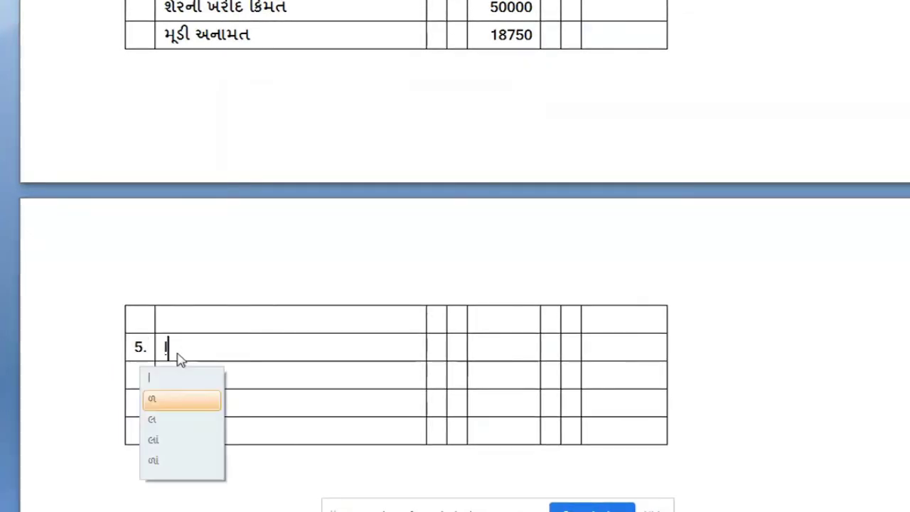
{"action": "type", "text": "aghumatio"}
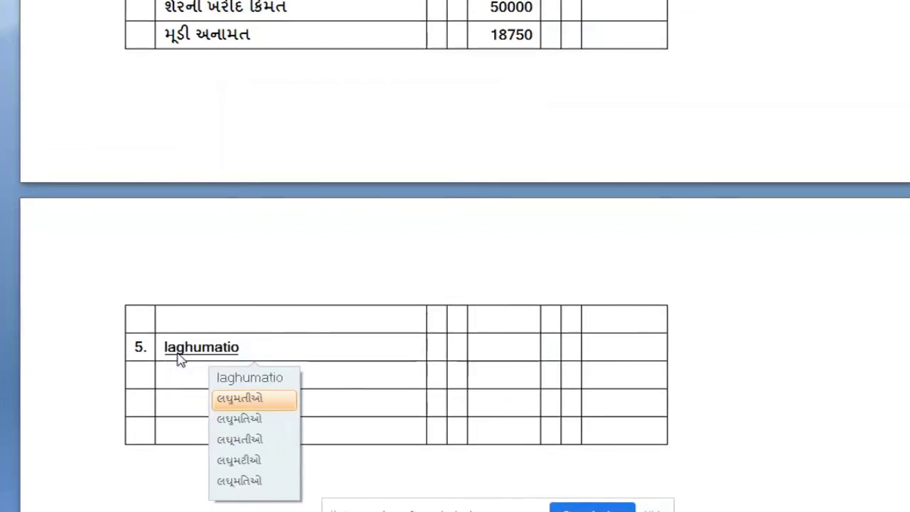
{"action": "key", "text": "BackSpace"}
{"action": "type", "text": "hit"}
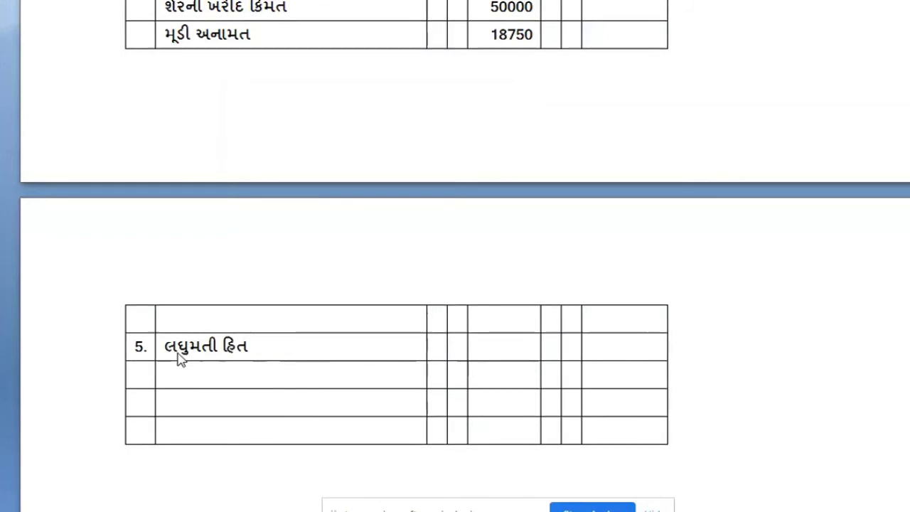
{"action": "key", "text": "BackSpace"}
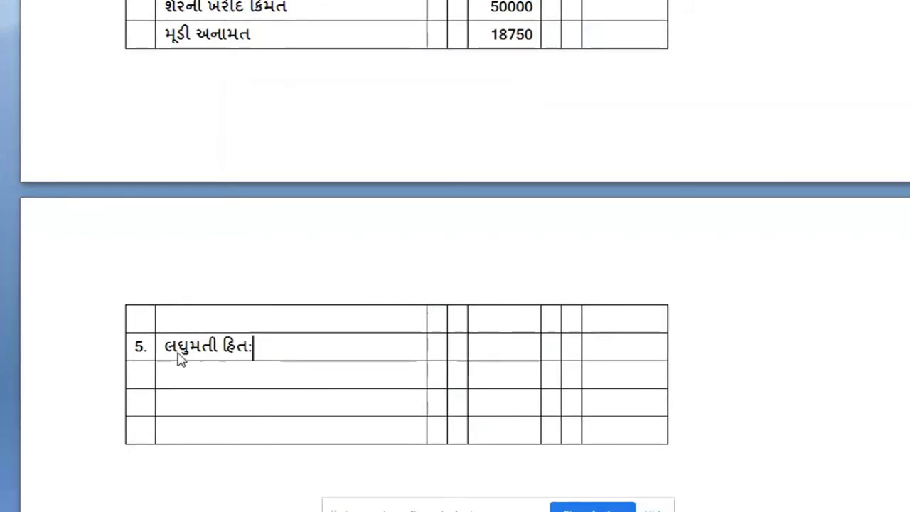
Step: Copy the share capital and capital profit rows with their amounts from working 4 into the rows below "લઘુમતી હિત:"
{"action": "left_click", "coordinate": [170, 382]}
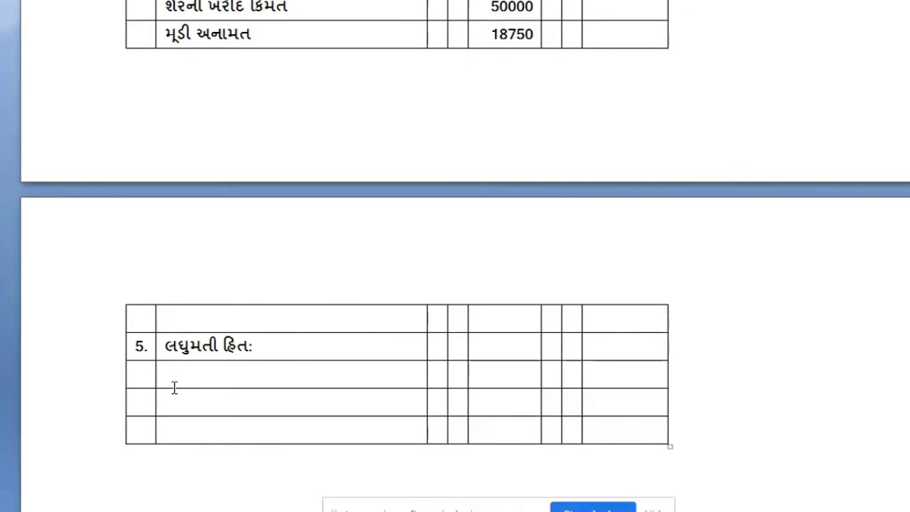
{"action": "scroll", "coordinate": [211, 312], "scroll_direction": "up", "scroll_amount": 3}
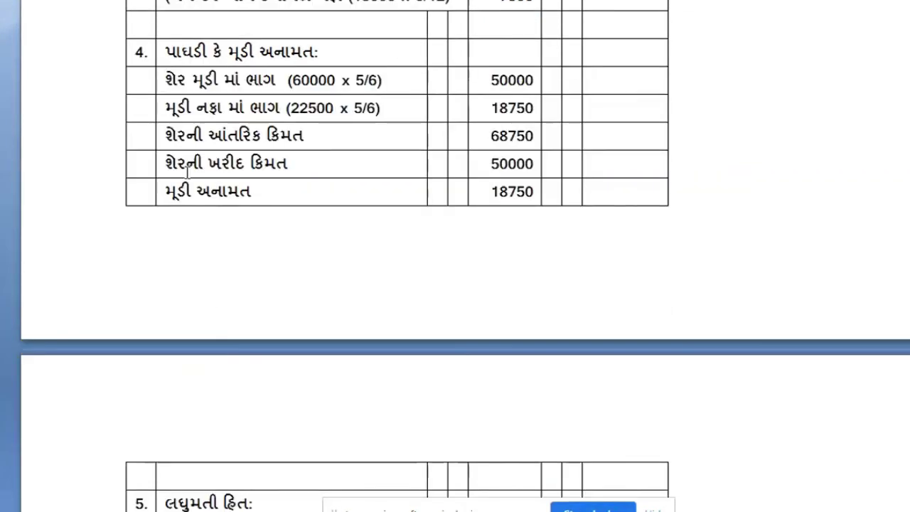
{"action": "left_click_drag", "start_coordinate": [168, 81], "coordinate": [496, 113]}
{"action": "key", "text": "ctrl+c"}
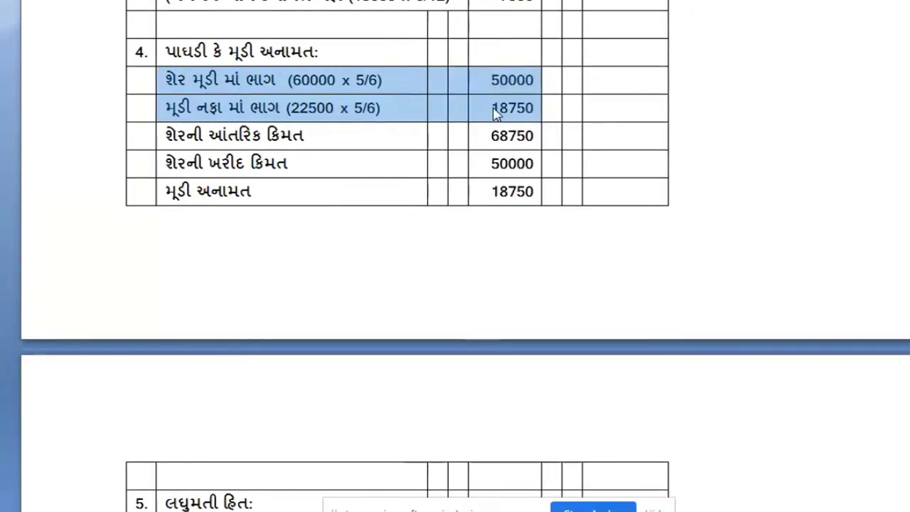
{"action": "scroll", "coordinate": [408, 231], "scroll_direction": "down", "scroll_amount": 3}
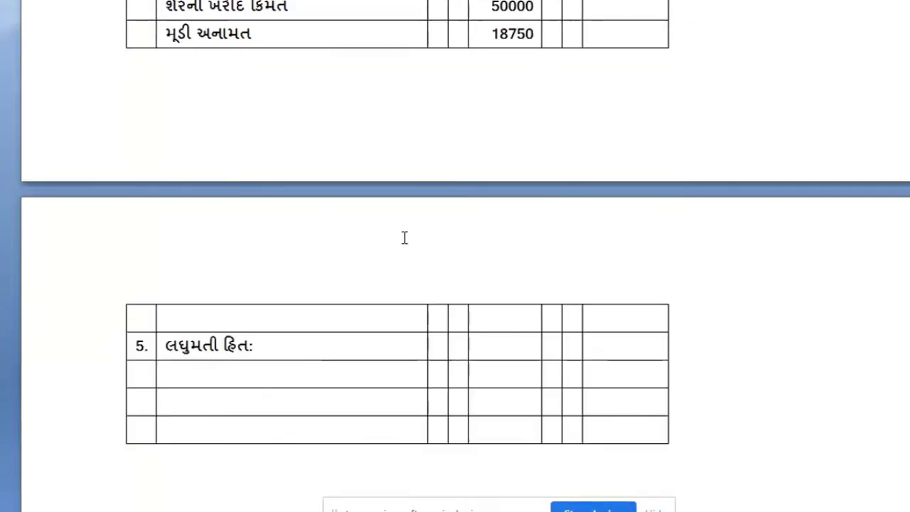
{"action": "left_click", "coordinate": [231, 375]}
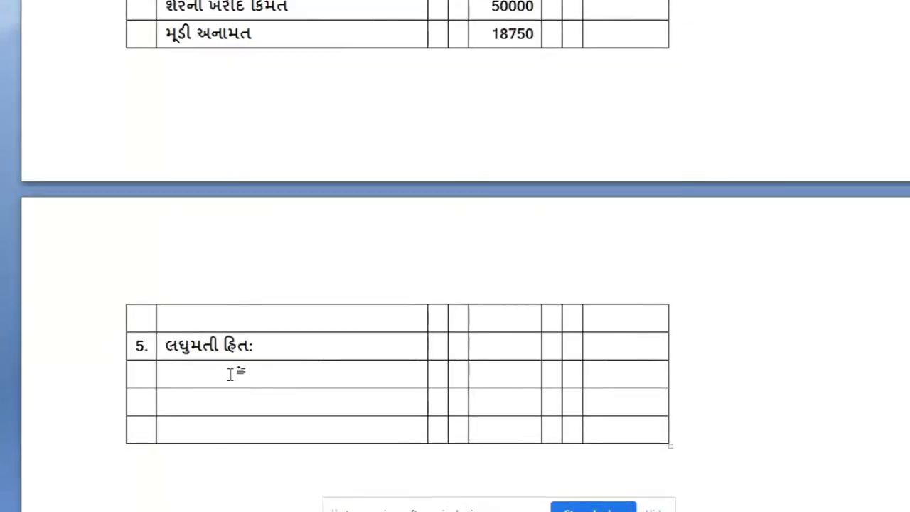
{"action": "key", "text": "ctrl+v"}
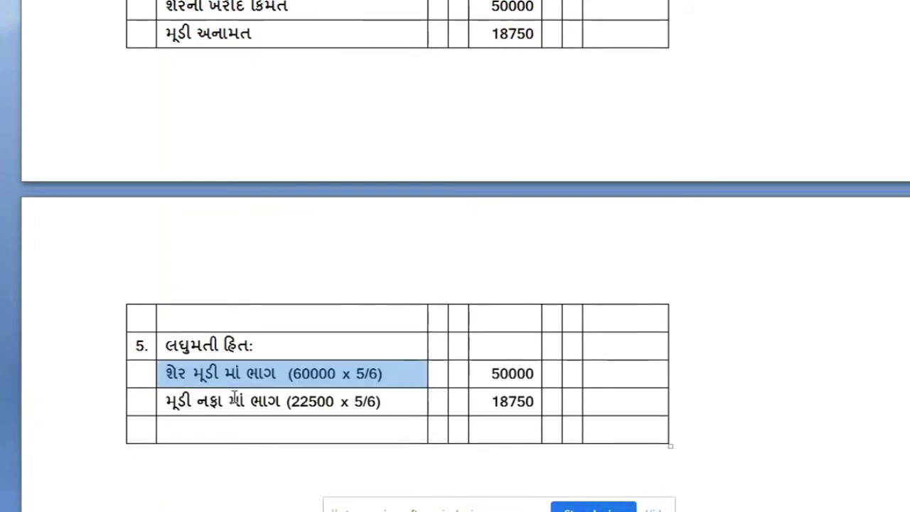
Step: Change the share fraction to 1/6 in both the share capital and capital profit rows under "લઘુમતી હિત:"
{"action": "left_click", "coordinate": [366, 377]}
{"action": "key", "text": "BackSpace"}
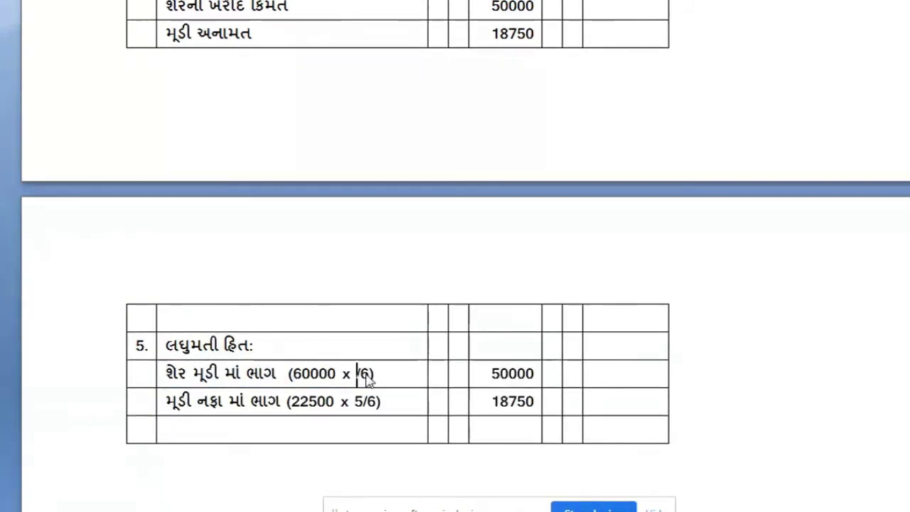
{"action": "type", "text": "1"}
{"action": "left_click", "coordinate": [356, 402]}
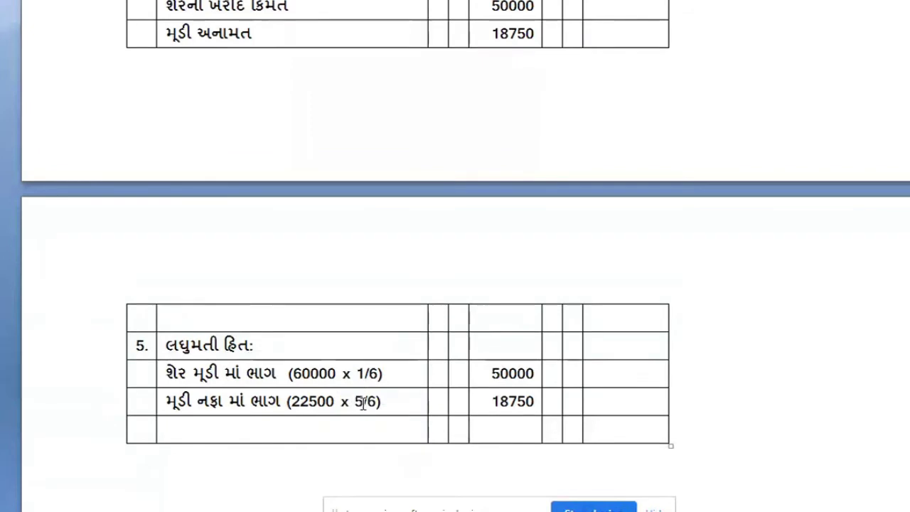
{"action": "left_click", "coordinate": [361, 402]}
{"action": "key", "text": "BackSpace"}
{"action": "type", "text": "1"}
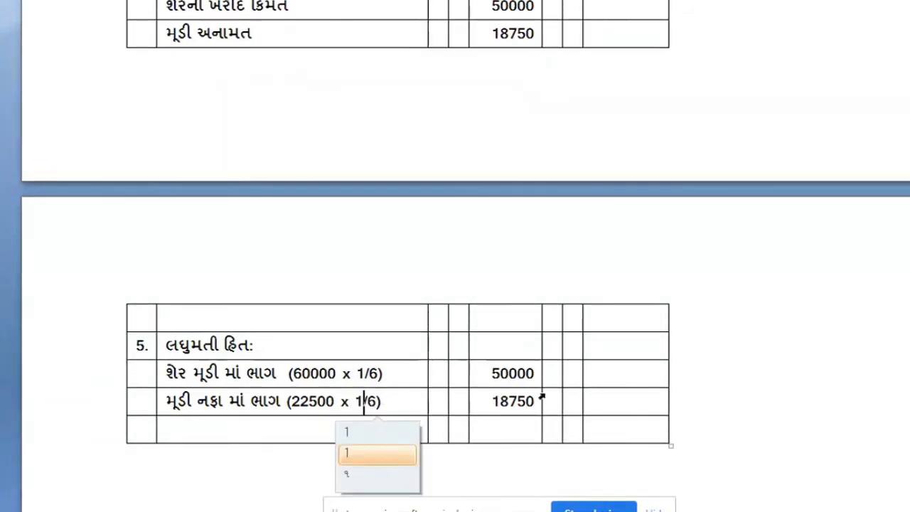
Step: Set the amounts under "લઘુમતી હિત:" to 10000 for the share capital portion and 3750 for the capital profit portion
{"action": "left_click", "coordinate": [501, 375]}
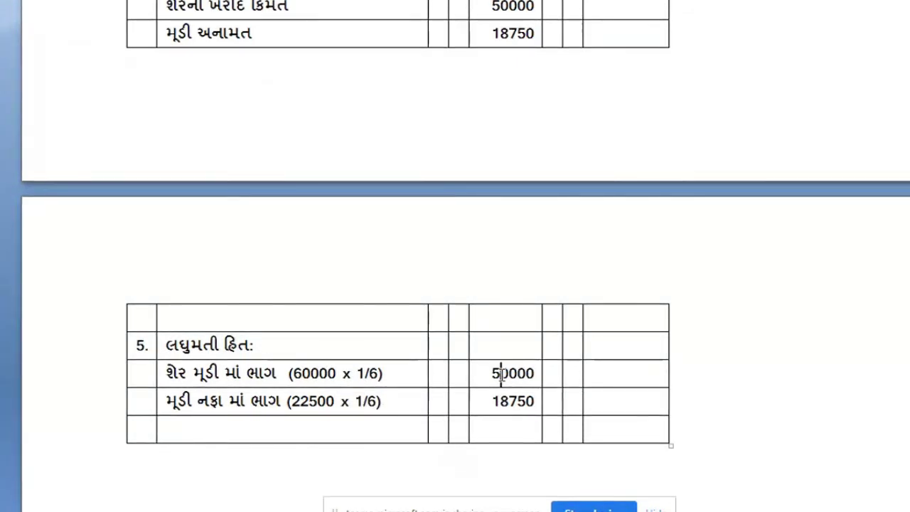
{"action": "key", "text": "BackSpace"}
{"action": "type", "text": "1"}
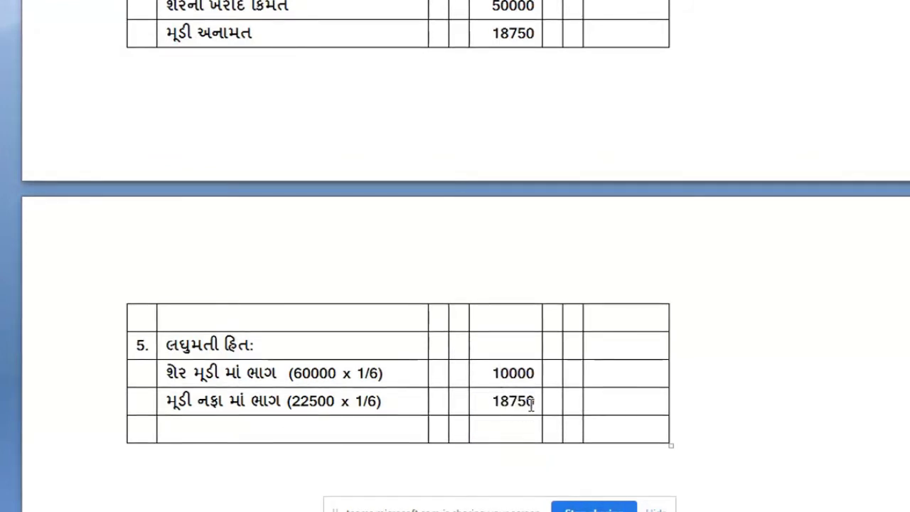
{"action": "left_click", "coordinate": [536, 401]}
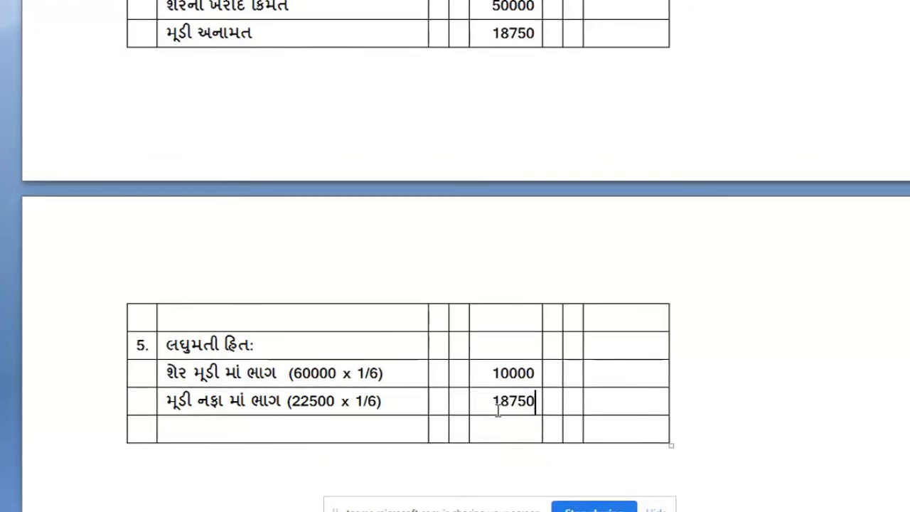
{"action": "key", "text": "BackSpace"}
{"action": "key", "text": "BackSpace"}
{"action": "key", "text": "BackSpace"}
{"action": "key", "text": "BackSpace"}
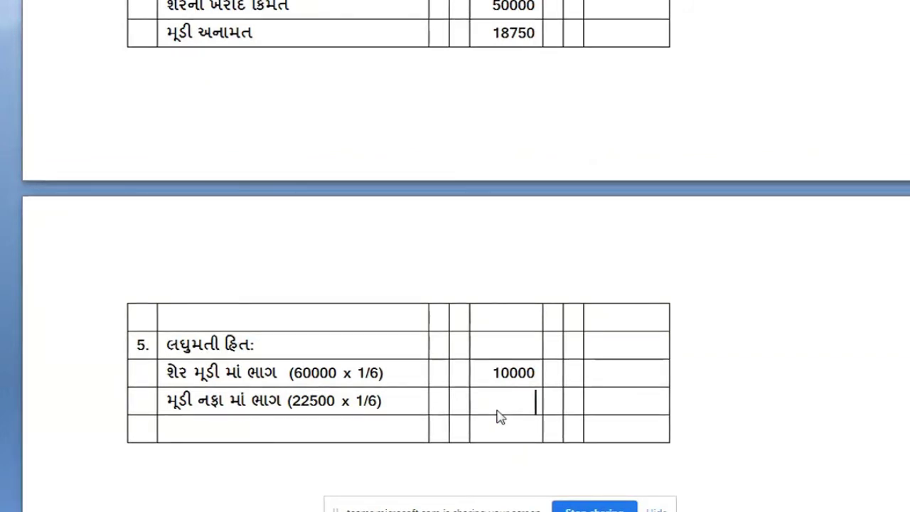
{"action": "type", "text": "3750"}
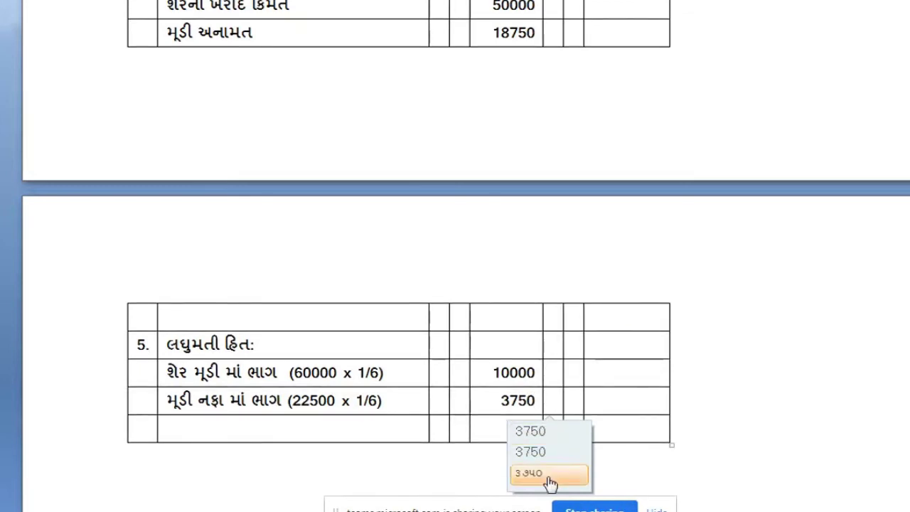
{"action": "left_click", "coordinate": [537, 455]}
Step: Label the last row of working 5 "મહેસૂલી નફામાં ભાગ" in Gujarati
{"action": "left_click", "coordinate": [277, 436]}
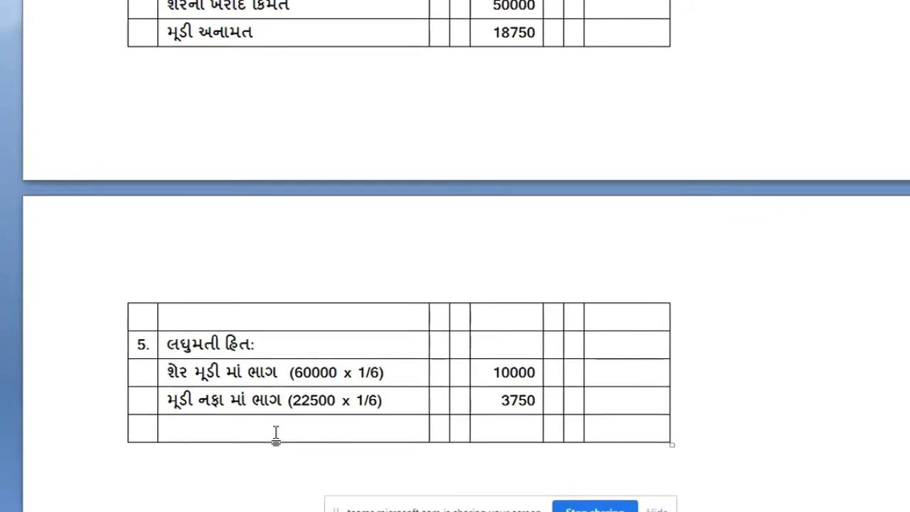
{"action": "type", "text": "mhesul"}
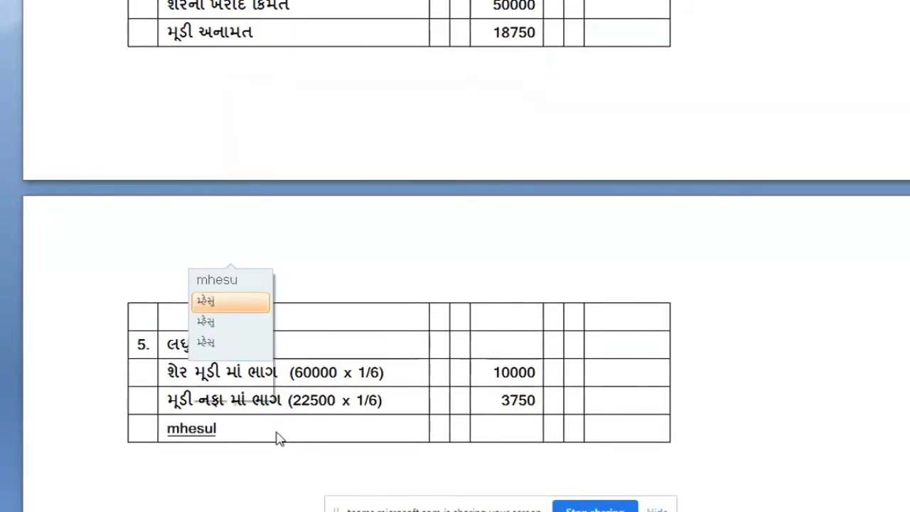
{"action": "type", "text": "i n"}
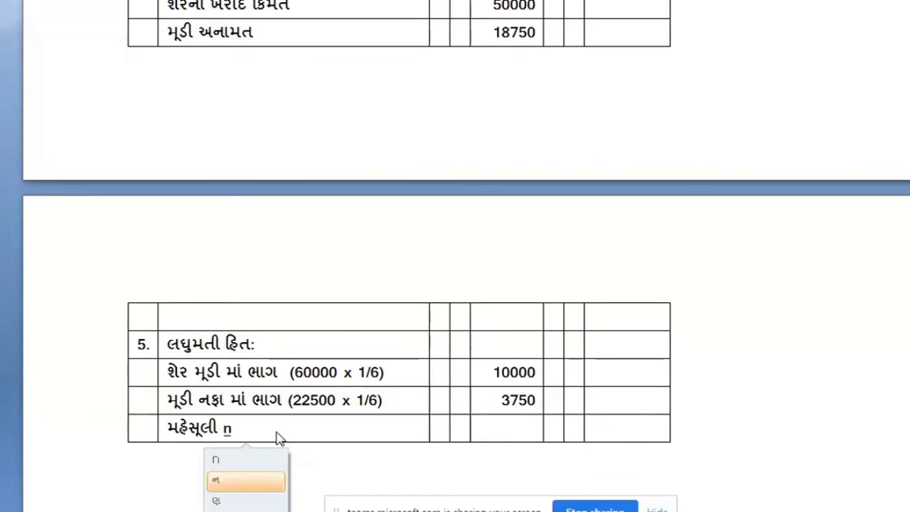
{"action": "type", "text": "fama"}
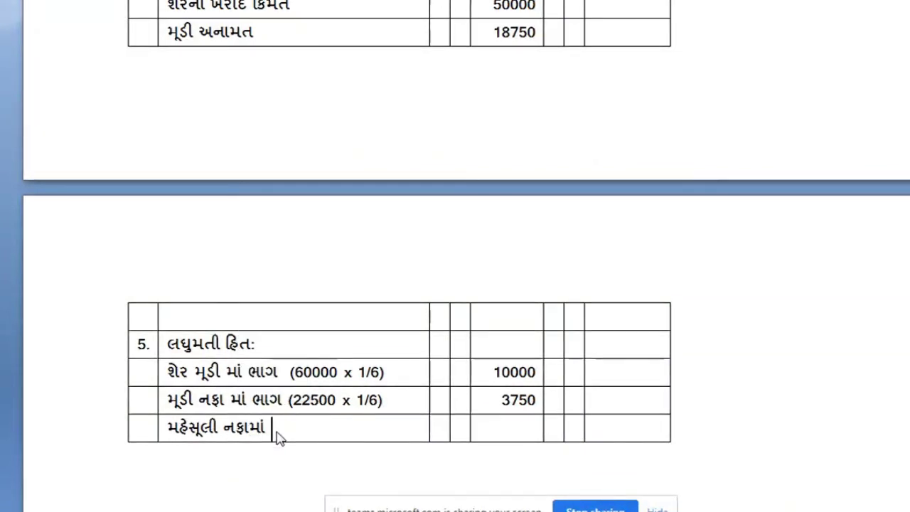
{"action": "type", "text": " bhag "}
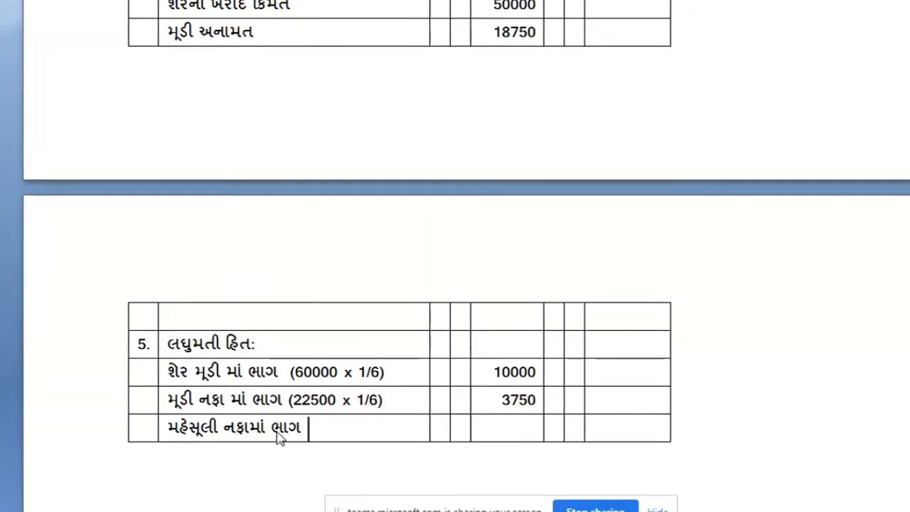
Step: Check the revenue profit figure in the earlier working and append "(7500 1/6)" to the "મહેસૂલી નફામાં ભાગ" label
{"action": "type", "text": "("}
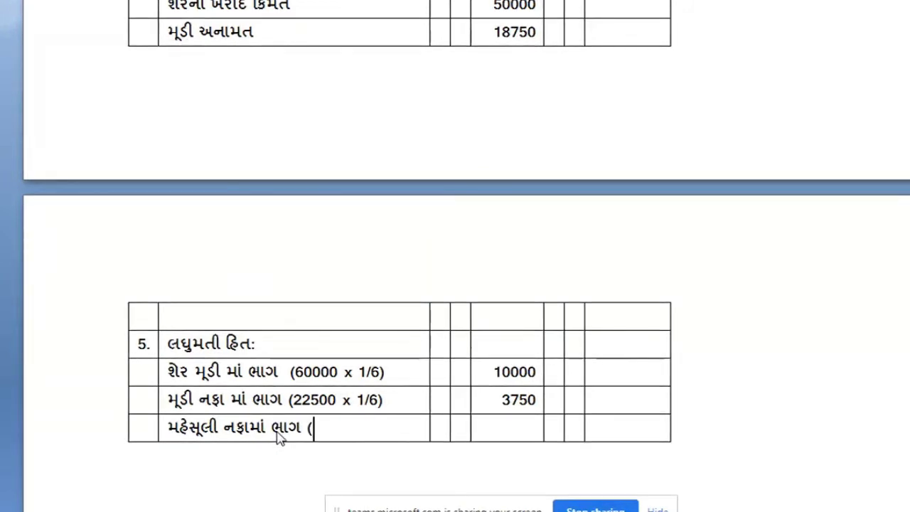
{"action": "scroll", "coordinate": [294, 416], "scroll_direction": "up", "scroll_amount": 5}
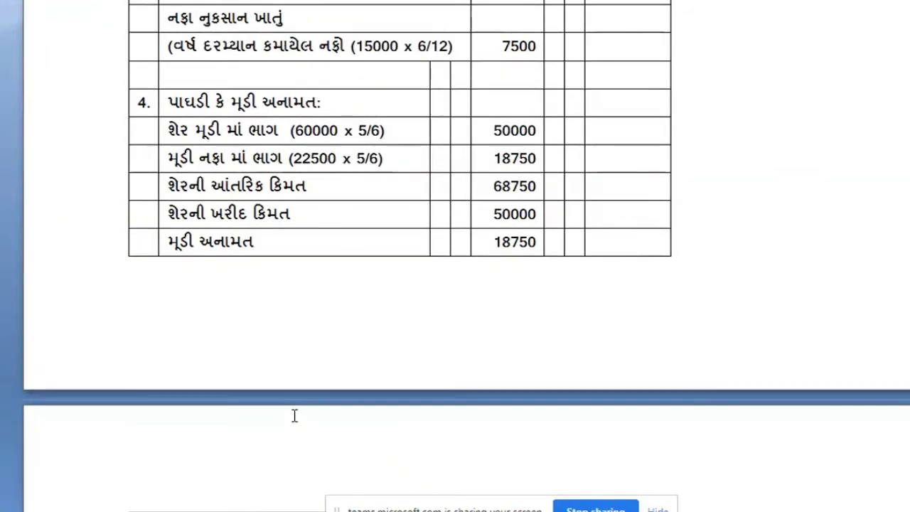
{"action": "scroll", "coordinate": [294, 416], "scroll_direction": "down", "scroll_amount": 7}
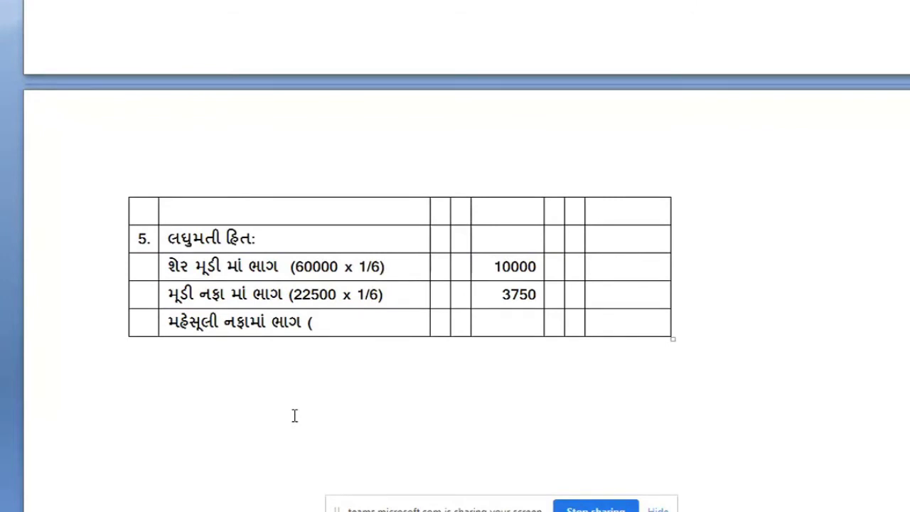
{"action": "type", "text": "75"}
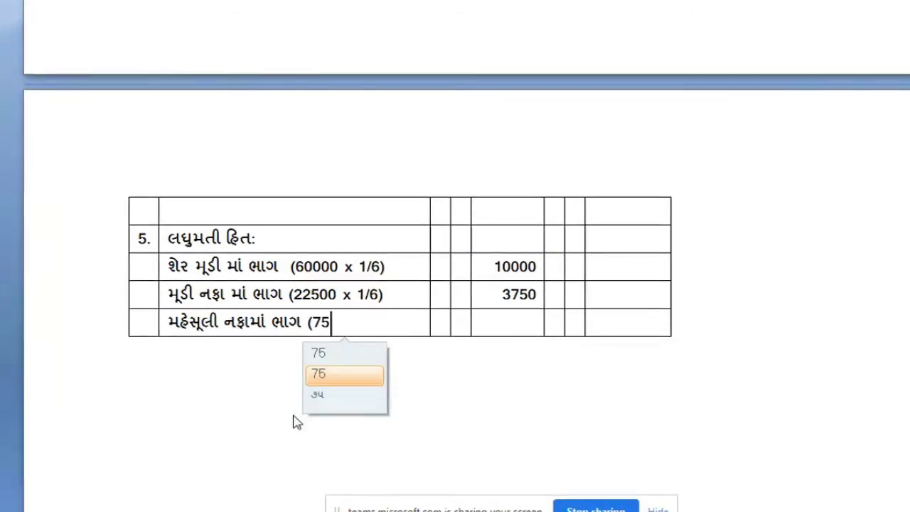
{"action": "type", "text": "00 "}
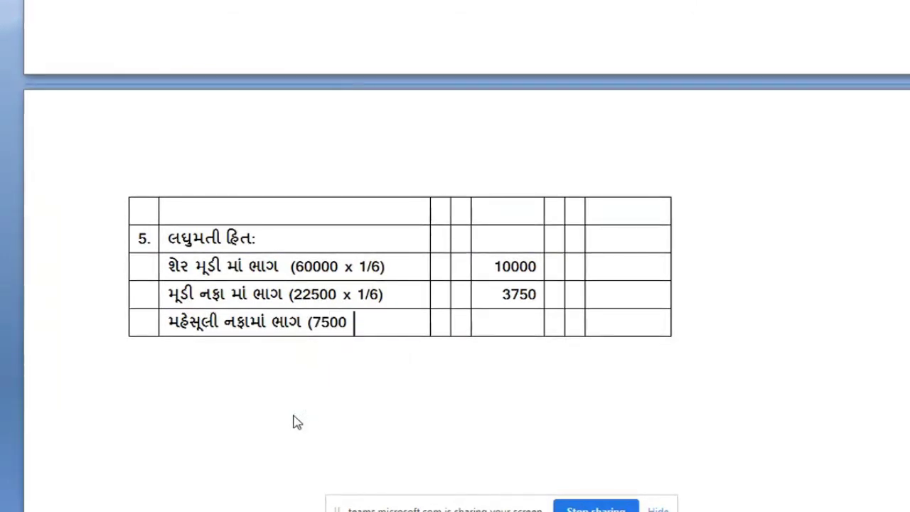
{"action": "type", "text": "1/6)"}
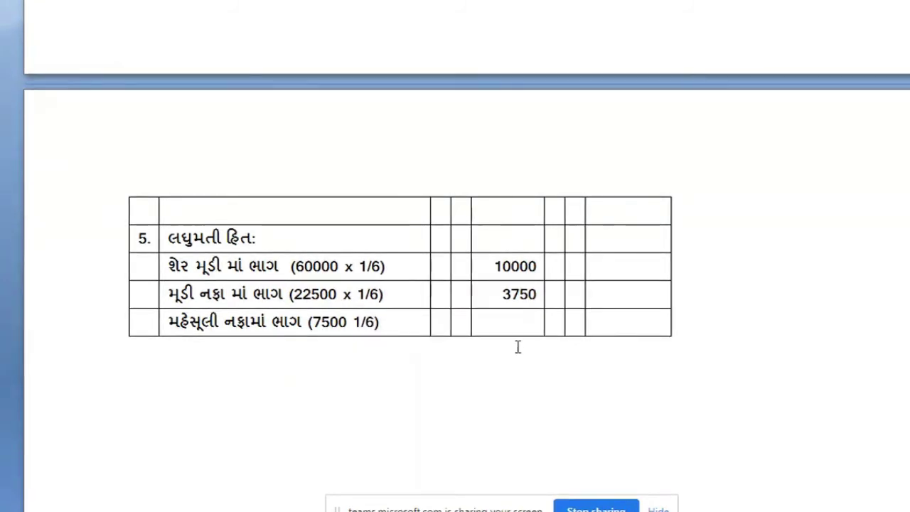
{"action": "left_click", "coordinate": [518, 321]}
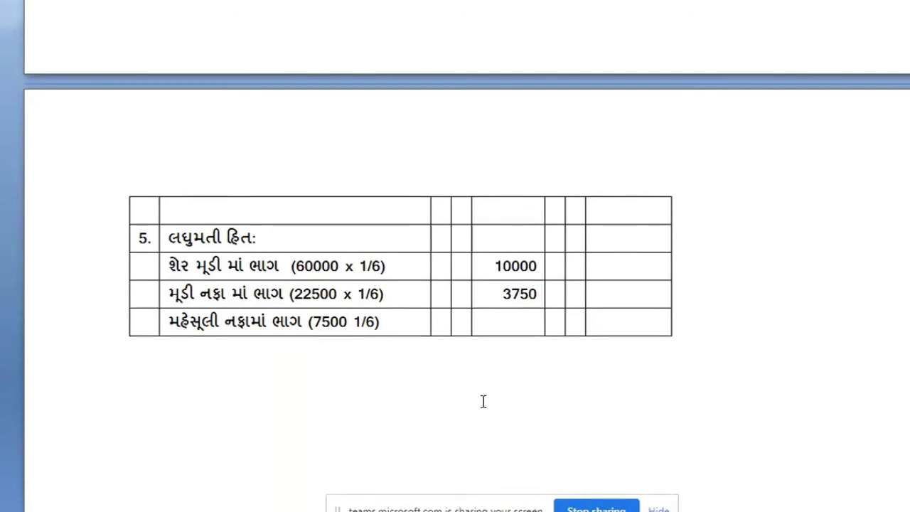
Step: Enter 1250 as the amount for the "મહેસૂલી નફામાં ભાગ" row of working 5
{"action": "type", "text": "1"}
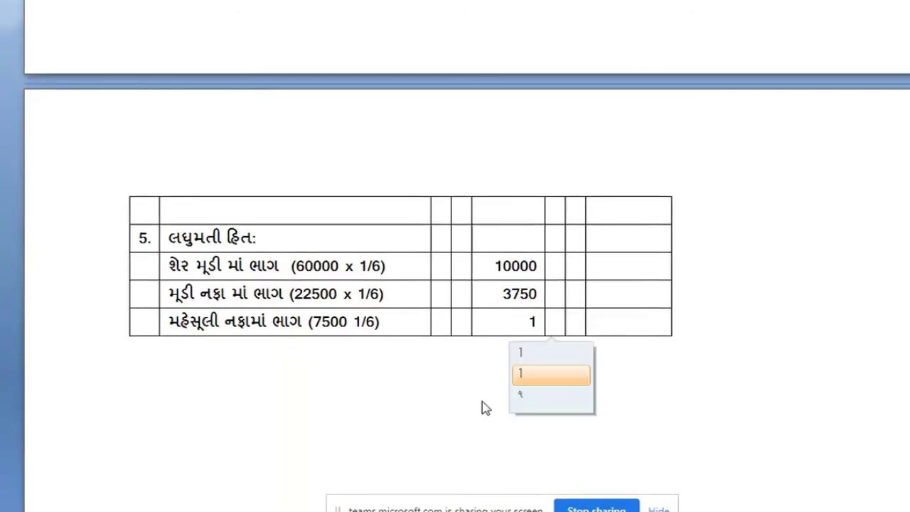
{"action": "type", "text": "250"}
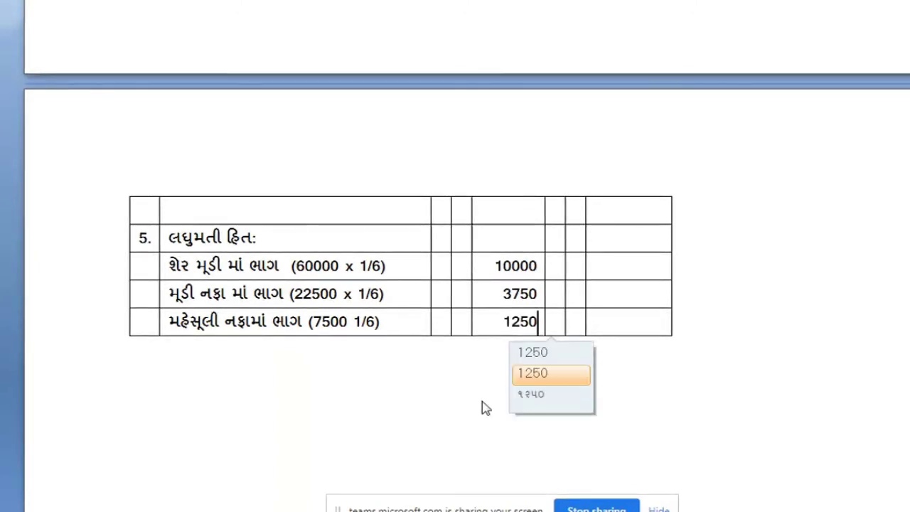
{"action": "left_click", "coordinate": [546, 381]}
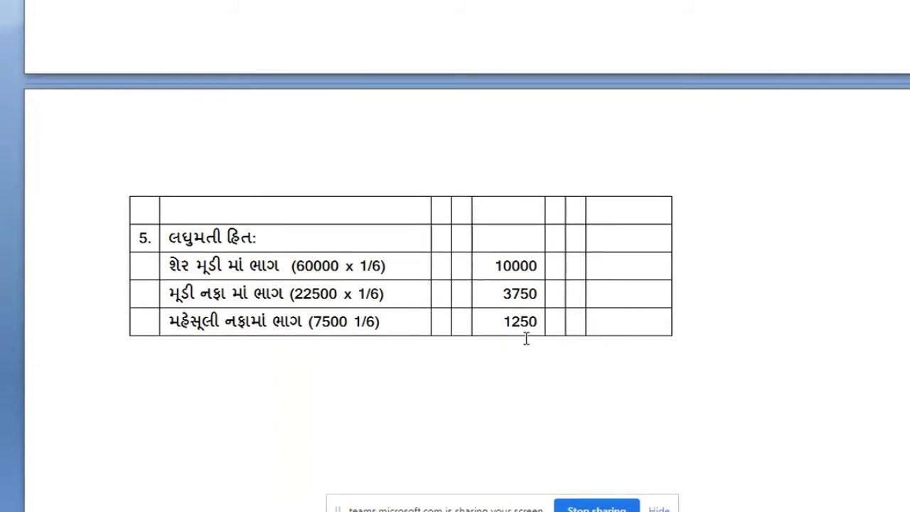
Step: Add a row below working 5 with the total 15000 and label it "કુલ" in Gujarati
{"action": "left_click", "coordinate": [697, 319]}
{"action": "key", "text": "Return"}
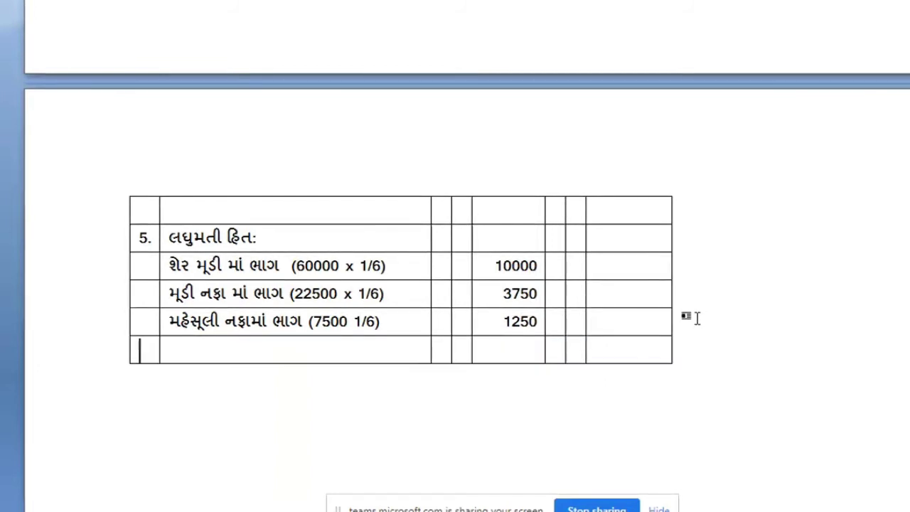
{"action": "left_click", "coordinate": [525, 349]}
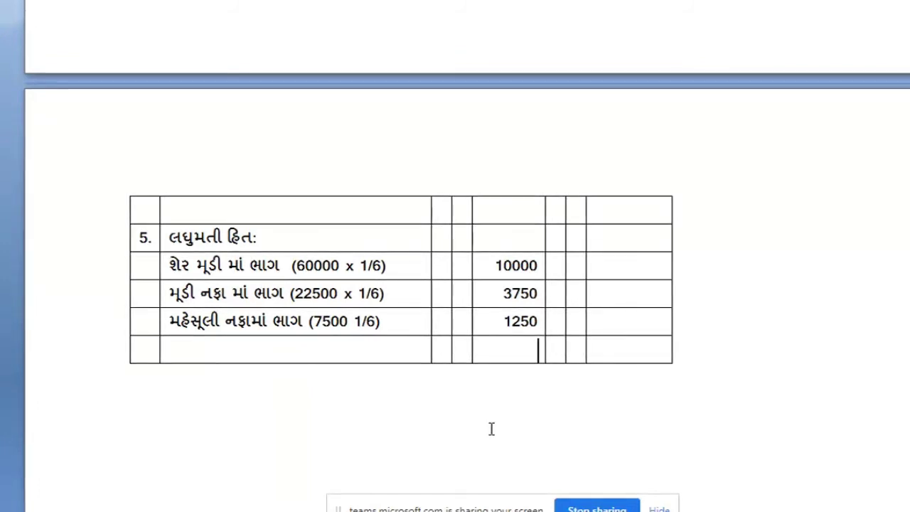
{"action": "type", "text": "15000"}
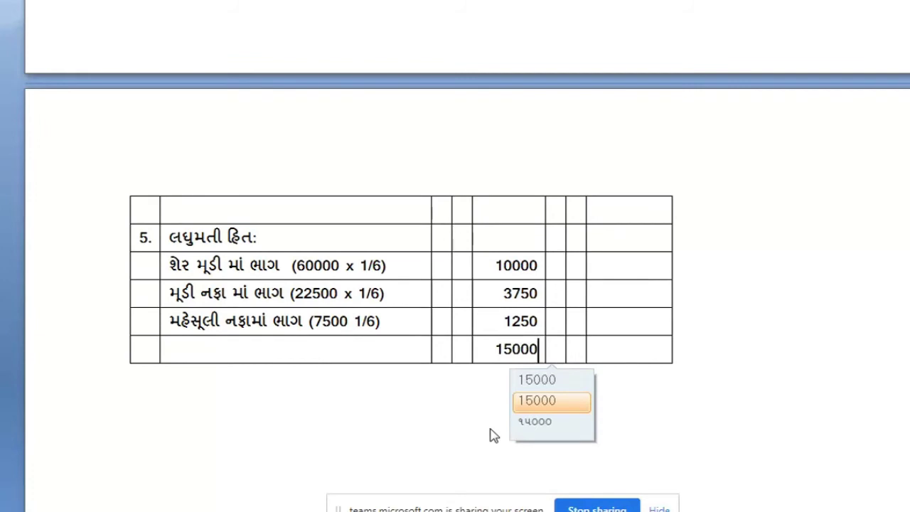
{"action": "left_click", "coordinate": [222, 351]}
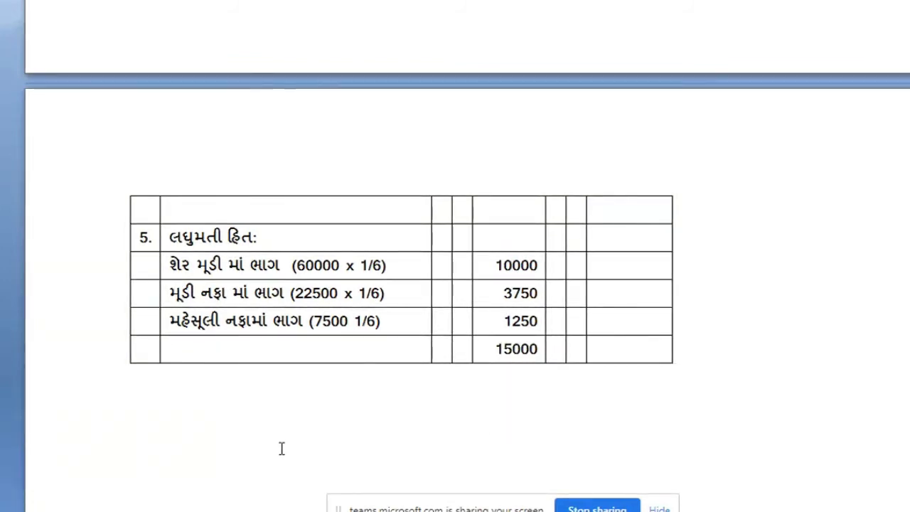
{"action": "type", "text": "kul"}
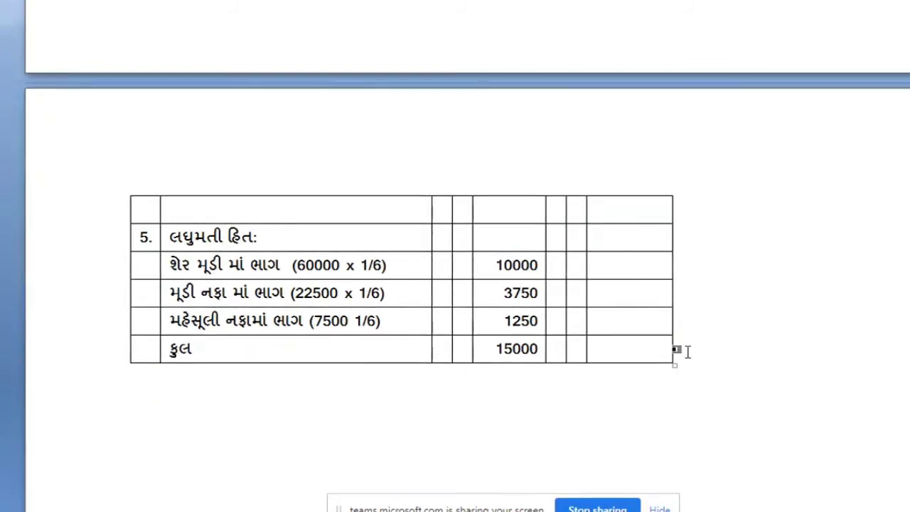
Step: Add six blank rows below the "કુલ" row and number the second one "6."
{"action": "left_click", "coordinate": [677, 350]}
{"action": "key", "text": "Return"}
{"action": "key", "text": "Return"}
{"action": "key", "text": "Return"}
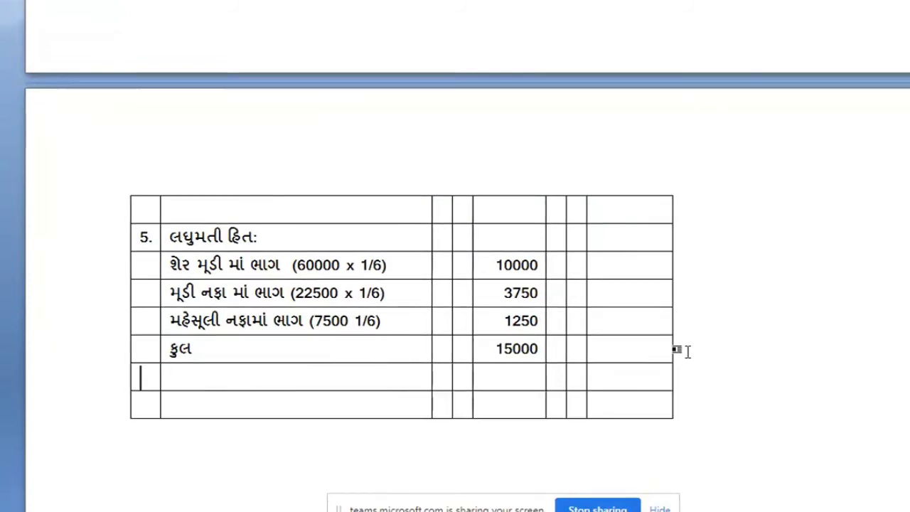
{"action": "key", "text": "Return"}
{"action": "key", "text": "Return"}
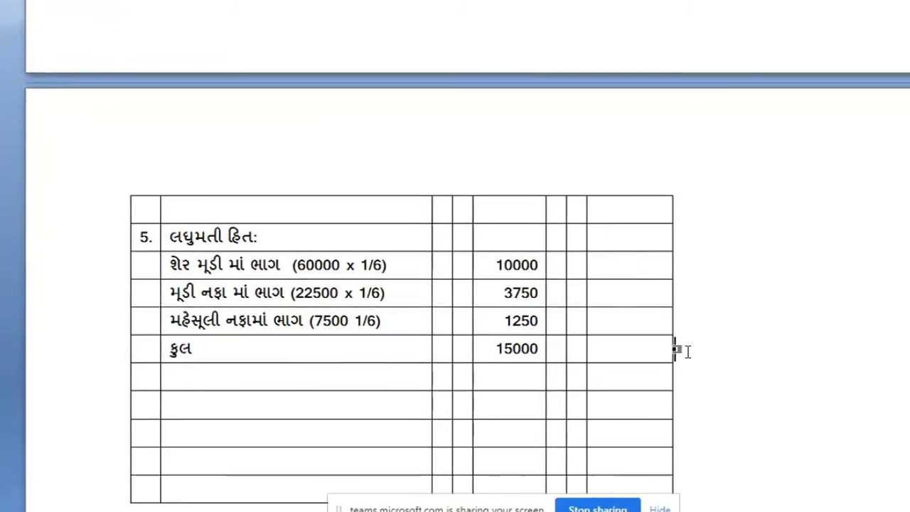
{"action": "left_click", "coordinate": [143, 380]}
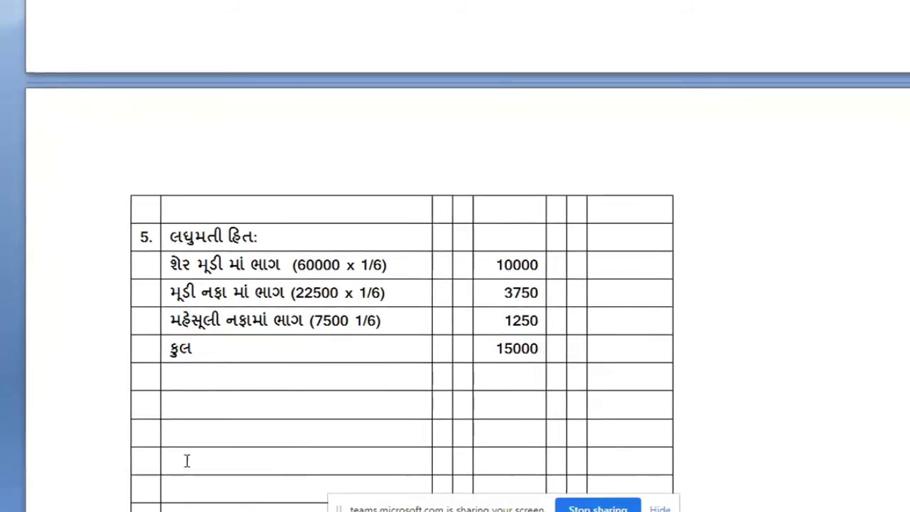
{"action": "type", "text": "6."}
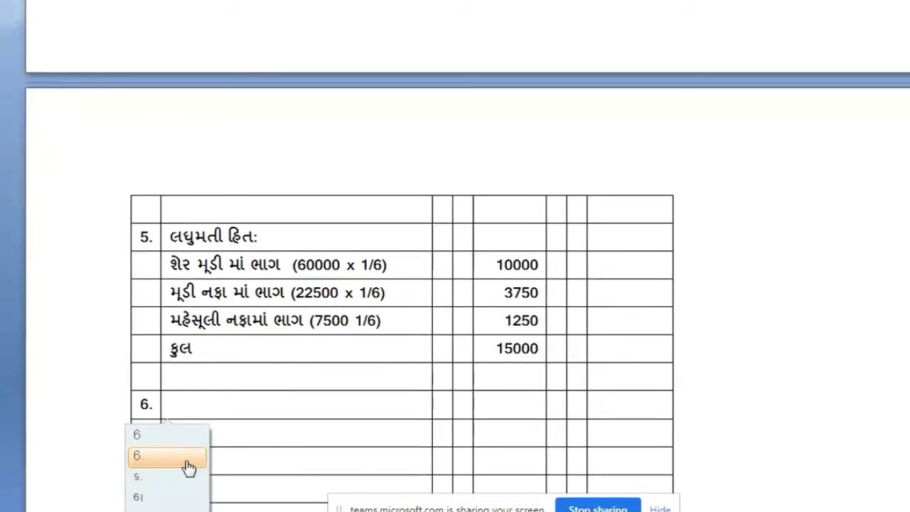
Step: Enter the Gujarati heading "મહેસૂલી નફા માં શાસક નું હિત:" for working 6
{"action": "left_click", "coordinate": [187, 409]}
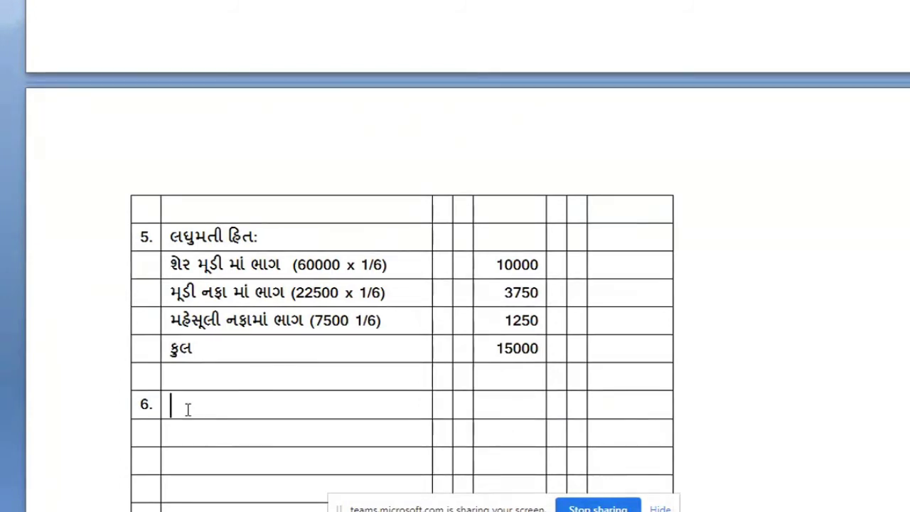
{"action": "type", "text": "mhesul"}
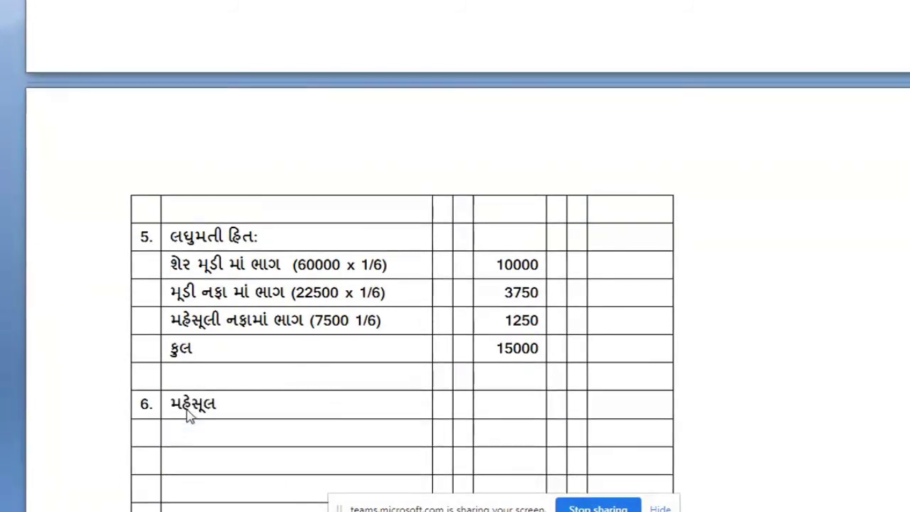
{"action": "key", "text": "BackSpace"}
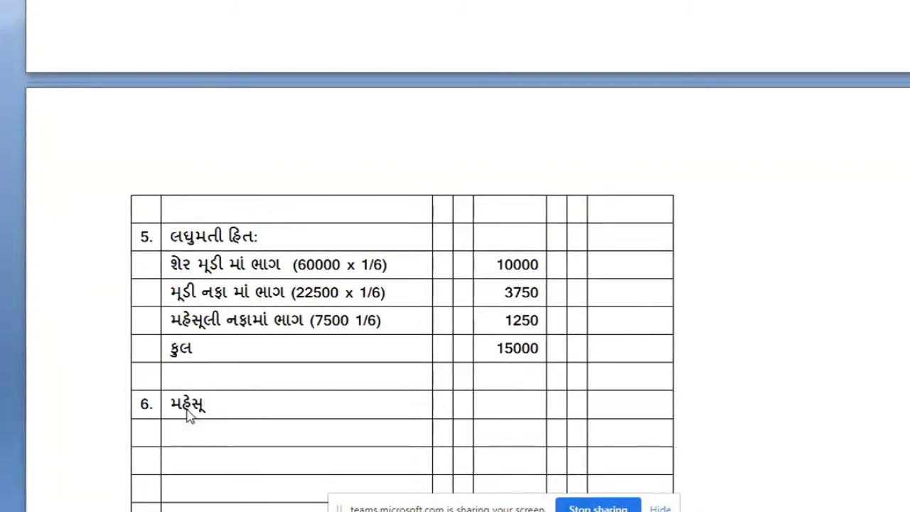
{"action": "type", "text": "li "}
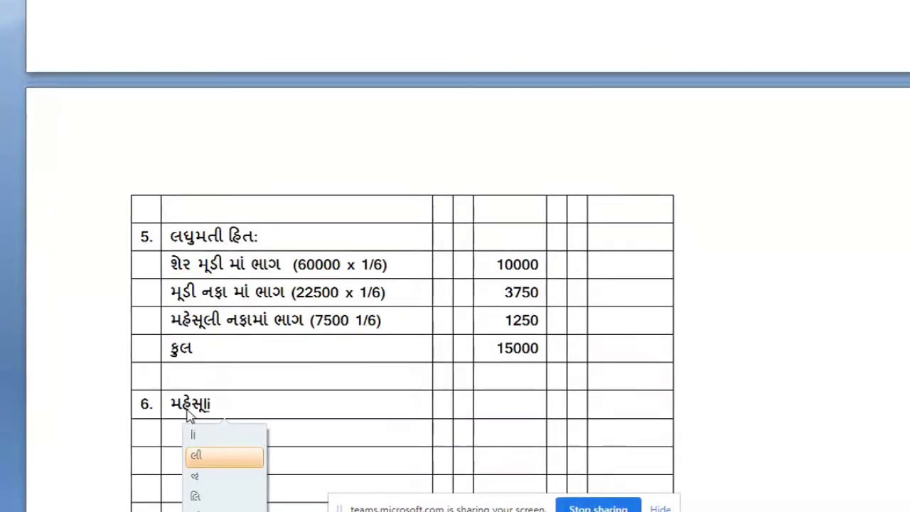
{"action": "type", "text": "nfa "}
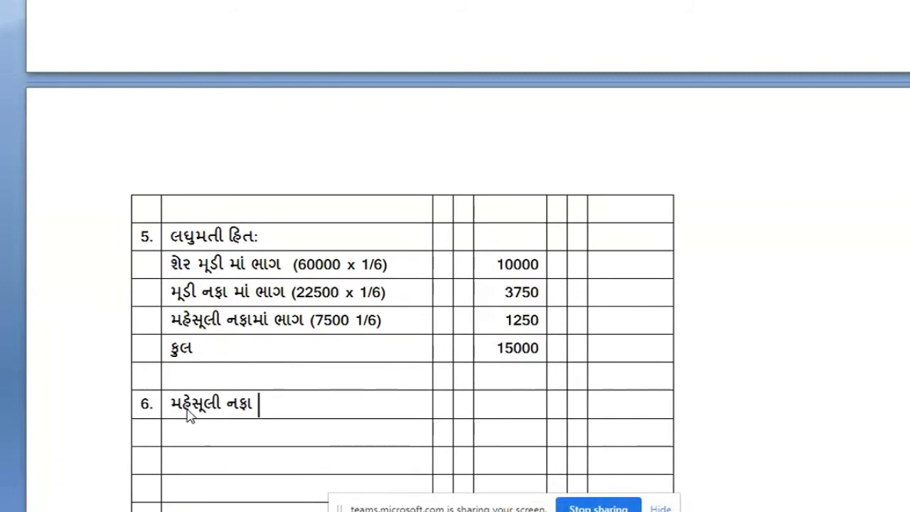
{"action": "type", "text": "ma sh"}
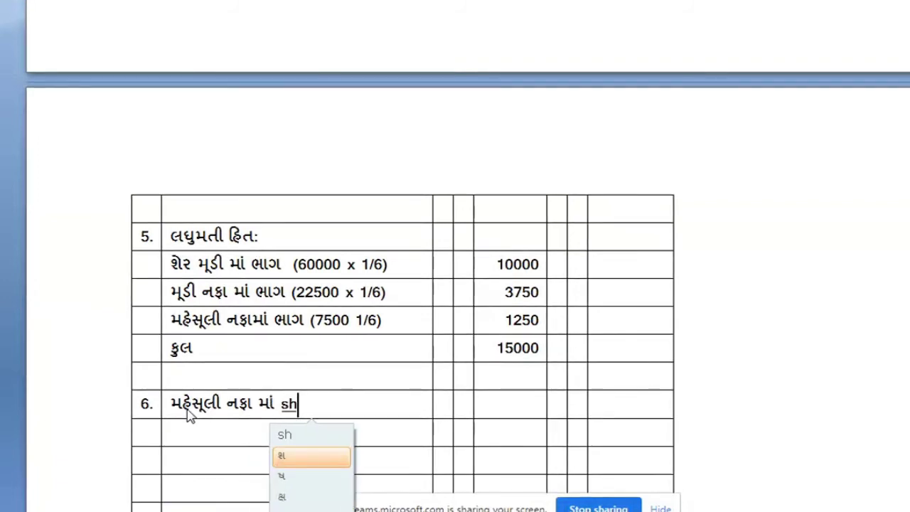
{"action": "type", "text": "as"}
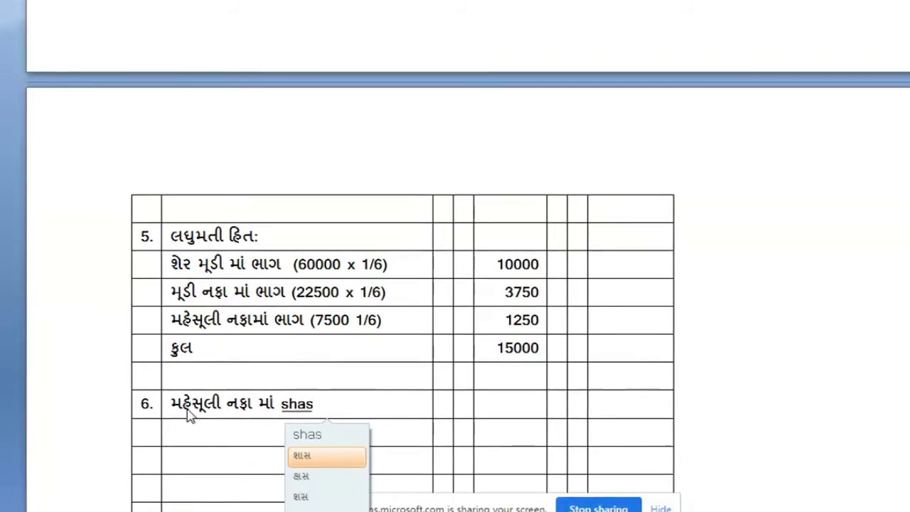
{"action": "type", "text": "ak nu "}
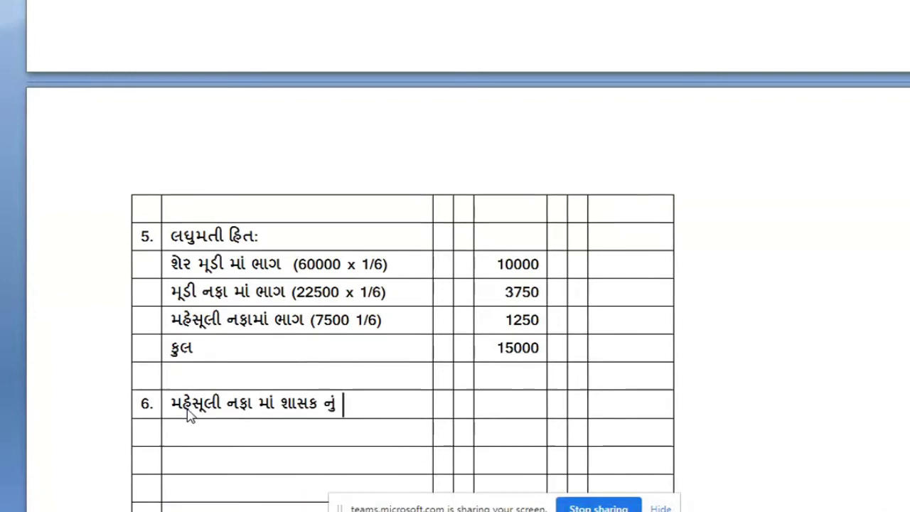
{"action": "type", "text": "hit "}
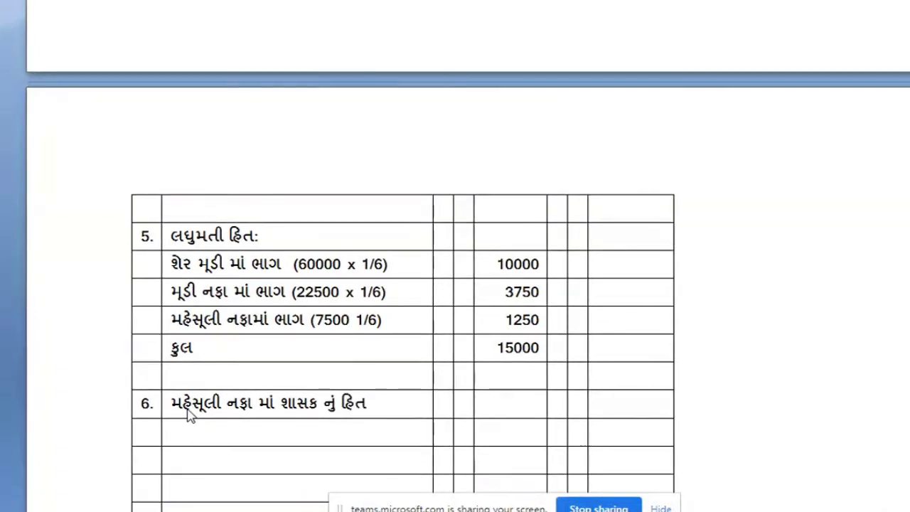
{"action": "type", "text": ":"}
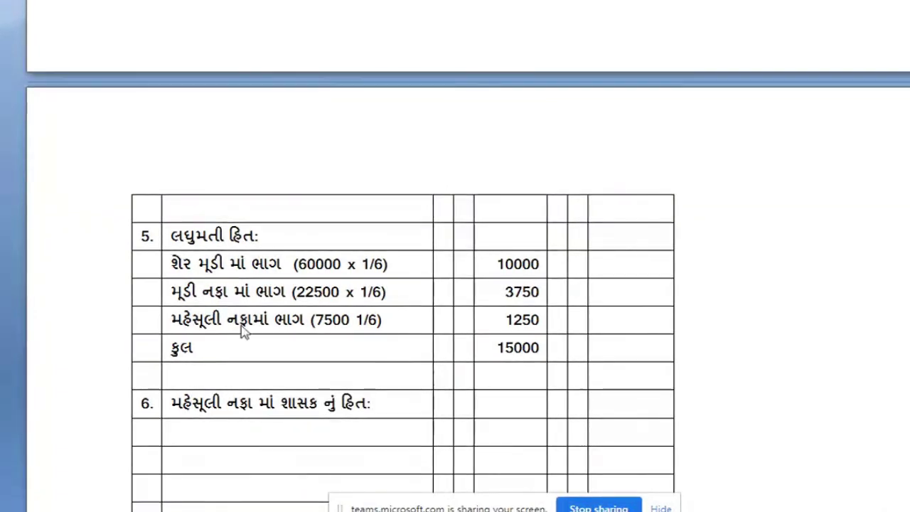
Step: Label the first row under the working 6 heading "ન. નું. ખાતું" in Gujarati
{"action": "scroll", "coordinate": [219, 443], "scroll_direction": "down", "scroll_amount": 1}
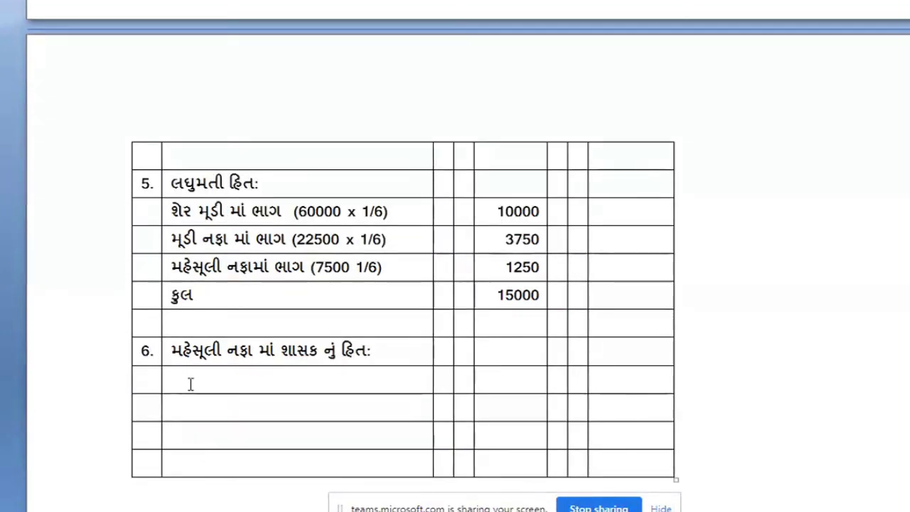
{"action": "left_click", "coordinate": [191, 383]}
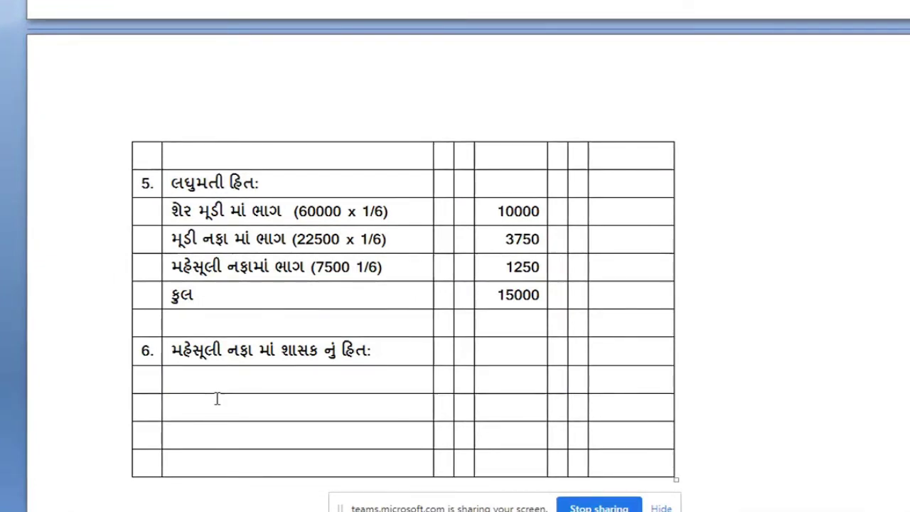
{"action": "type", "text": "n. nun."}
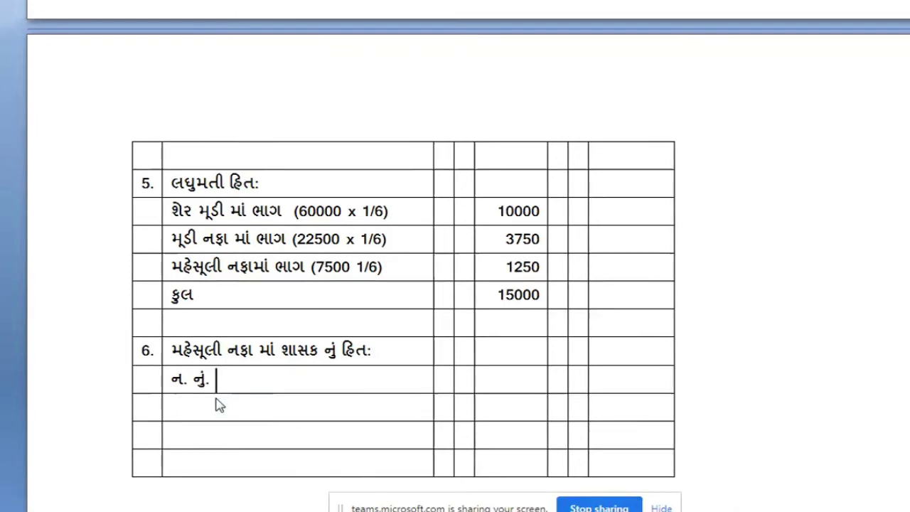
{"action": "type", "text": " kha"}
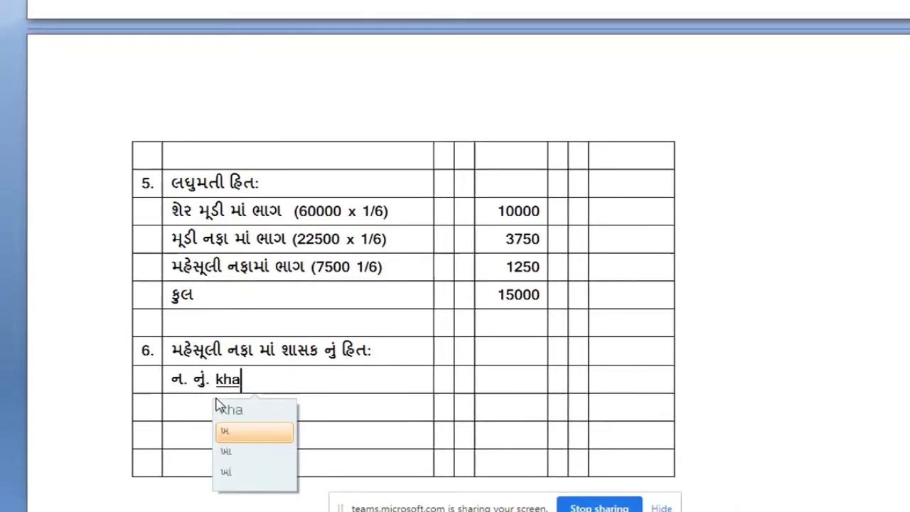
{"action": "type", "text": "tun "}
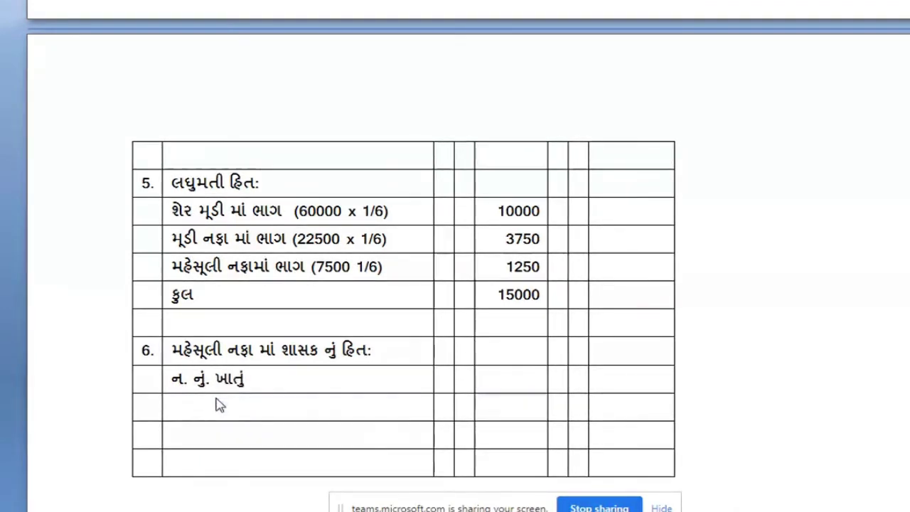
Step: Append the calculation "(7500x5/6)" to the "ન. નું. ખાતું" label under working 6
{"action": "type", "text": "("}
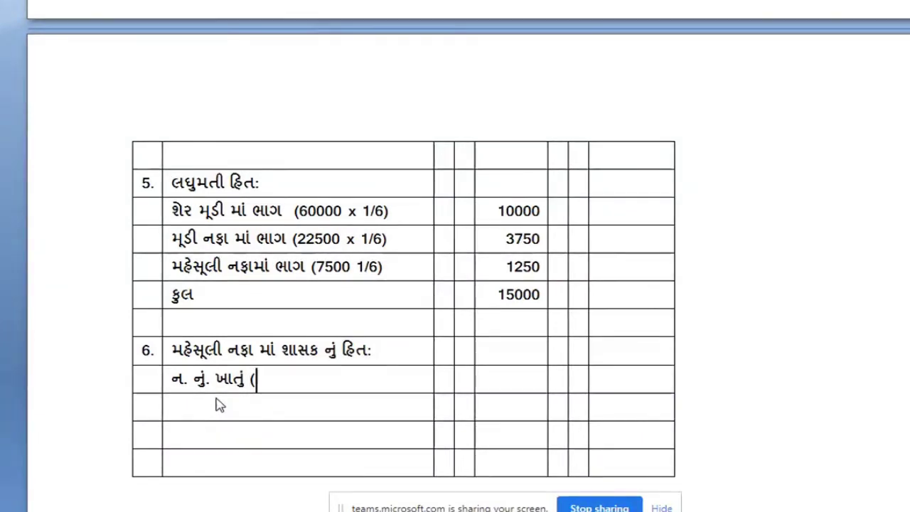
{"action": "type", "text": "7"}
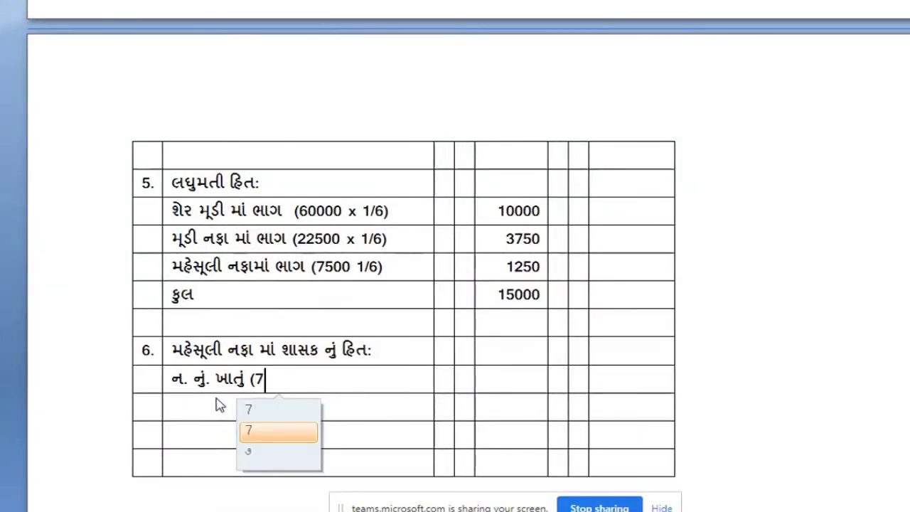
{"action": "type", "text": "500"}
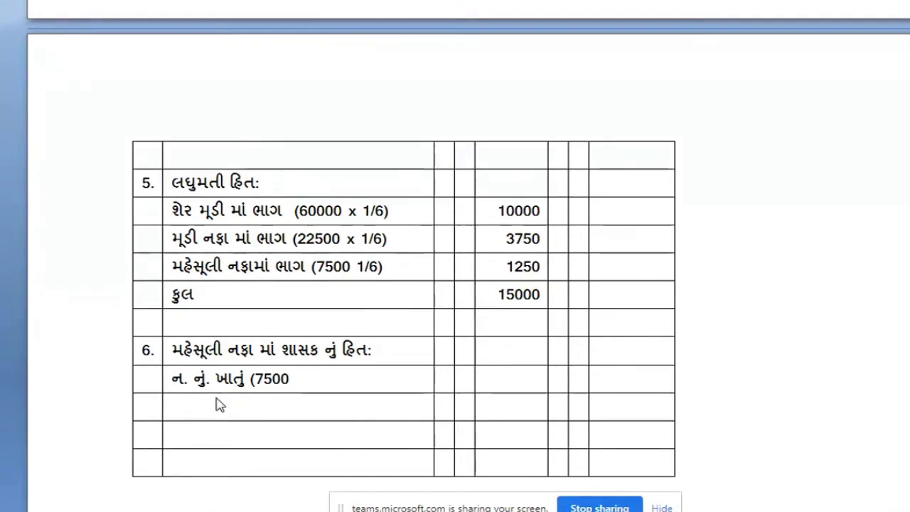
{"action": "type", "text": "ક્ષ"}
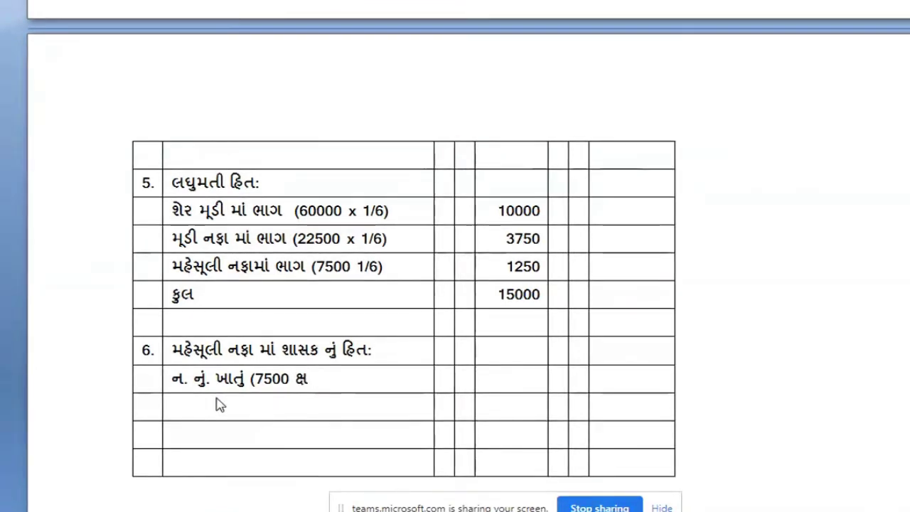
{"action": "key", "text": "BackSpace"}
{"action": "key", "text": "BackSpace"}
{"action": "key", "text": "BackSpace"}
{"action": "key", "text": "BackSpace"}
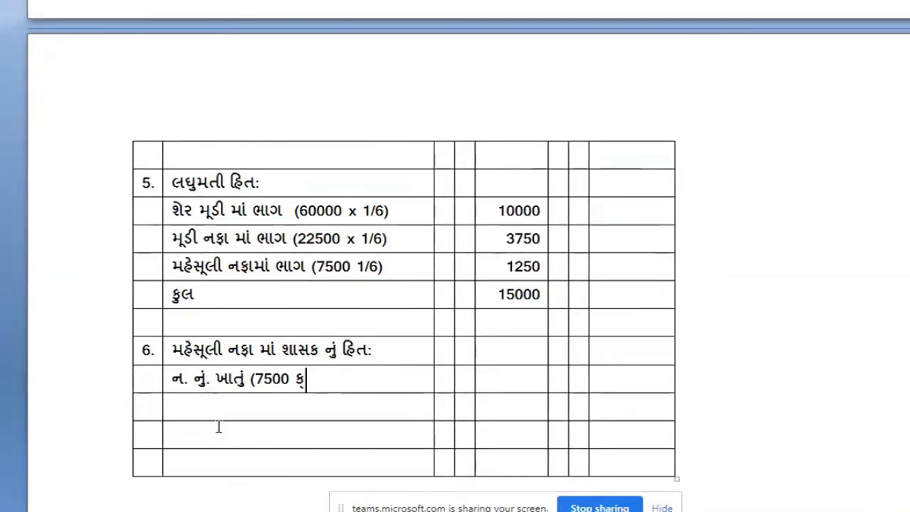
{"action": "key", "text": "BackSpace"}
{"action": "key", "text": "BackSpace"}
{"action": "type", "text": "x"}
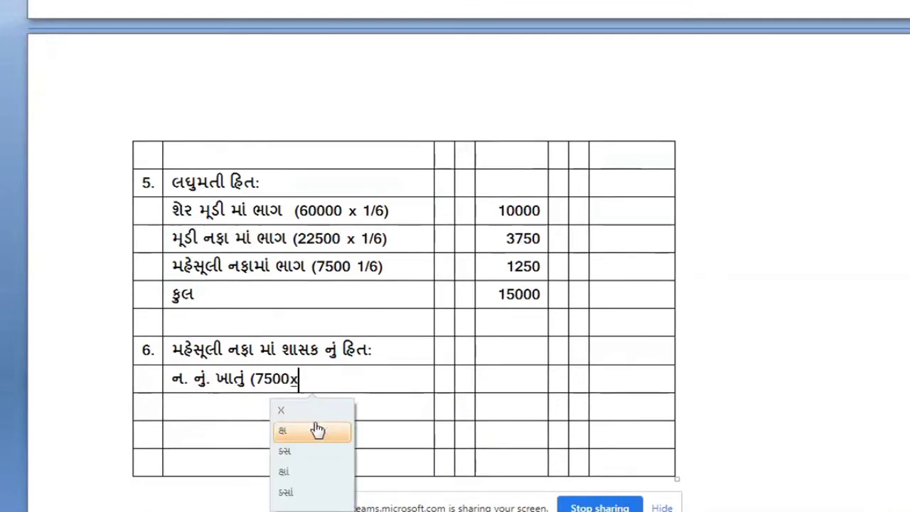
{"action": "left_click", "coordinate": [296, 415]}
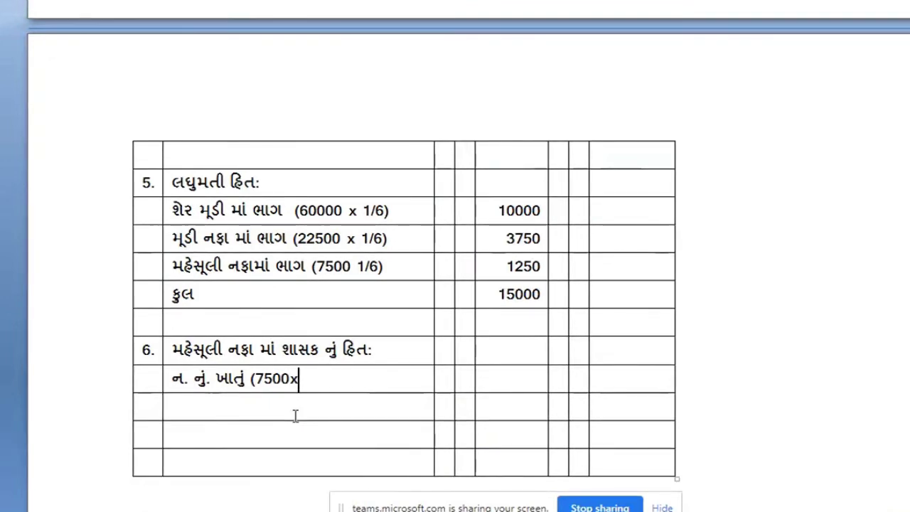
{"action": "type", "text": "5/6"}
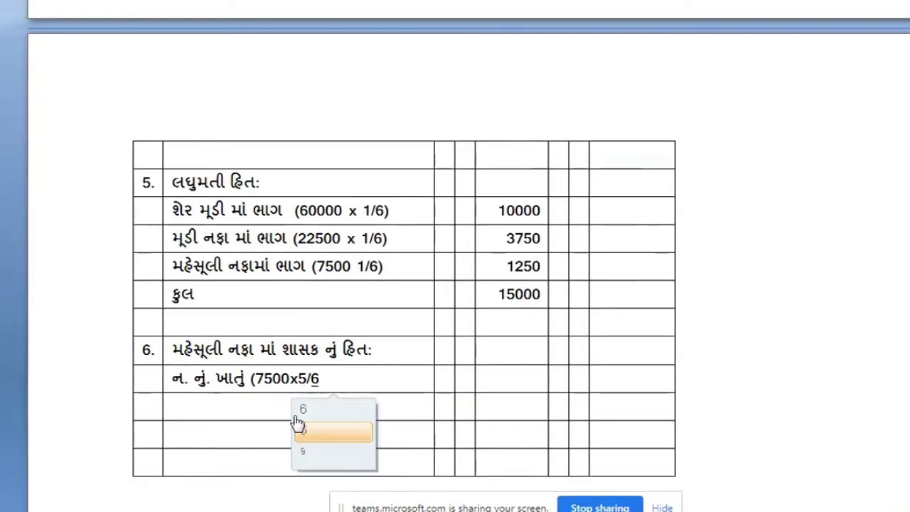
{"action": "left_click", "coordinate": [297, 422]}
{"action": "type", "text": ")"}
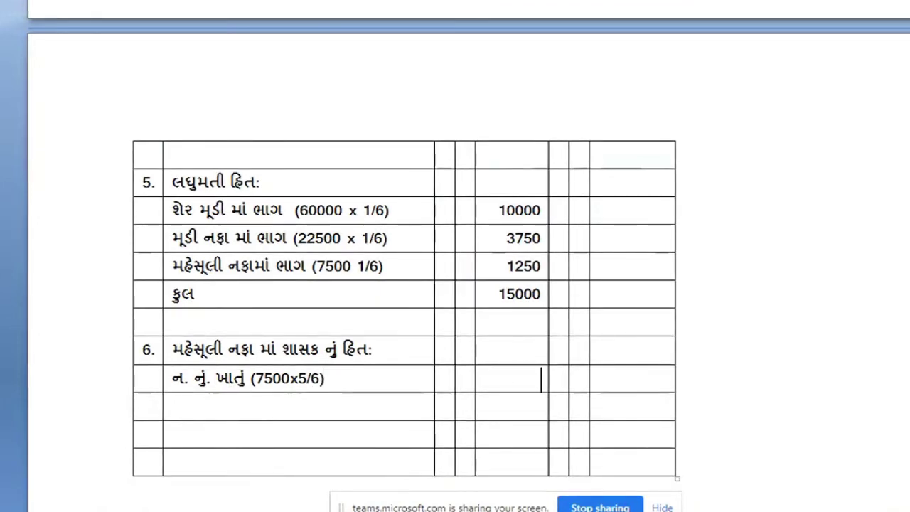
Step: Enter 6250 as the amount for the "ન. નું. ખાતું" row in working 6
{"action": "mouse_move", "coordinate": [284, 510]}
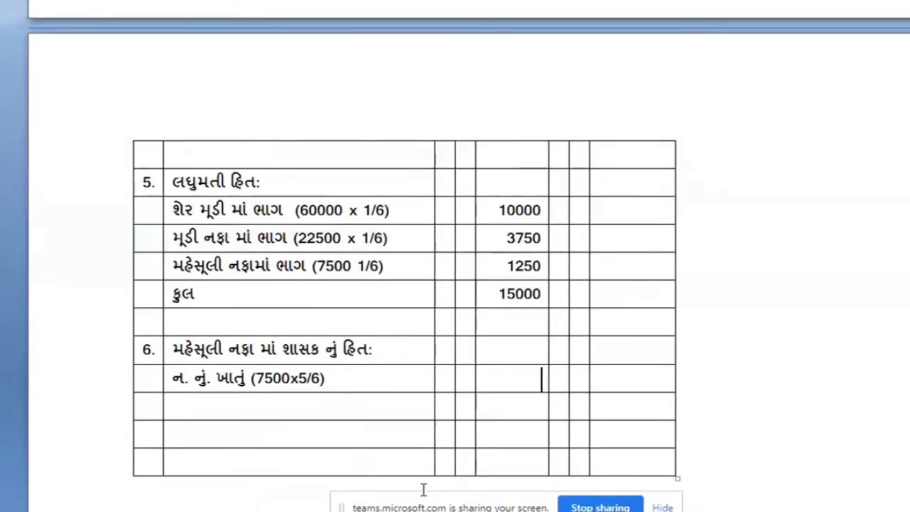
{"action": "type", "text": "6"}
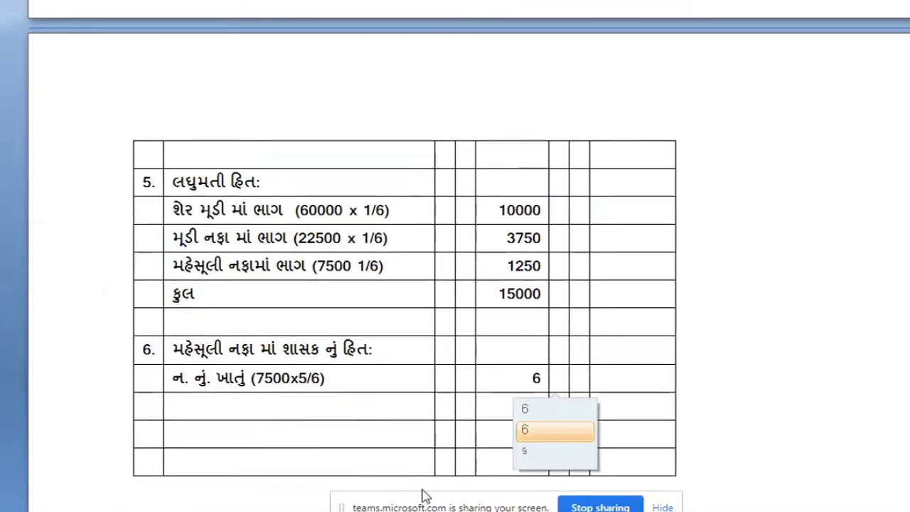
{"action": "type", "text": "250"}
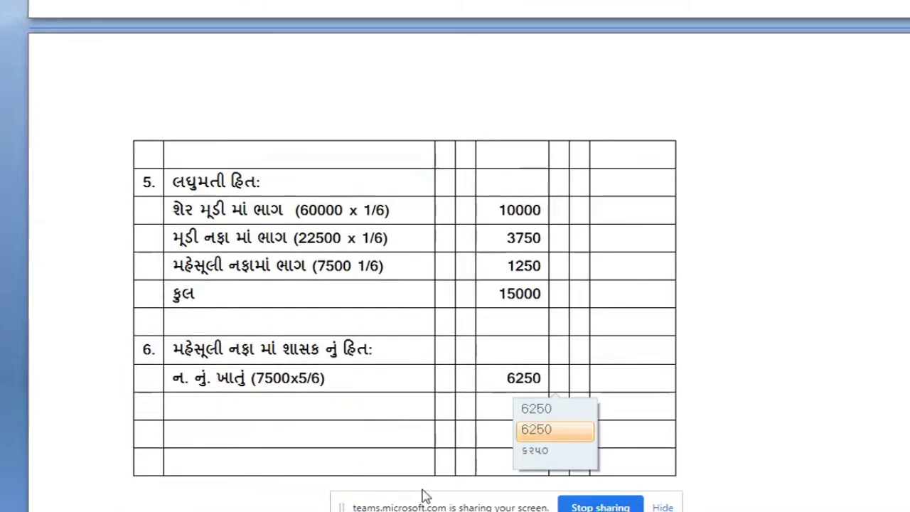
{"action": "left_click", "coordinate": [552, 441]}
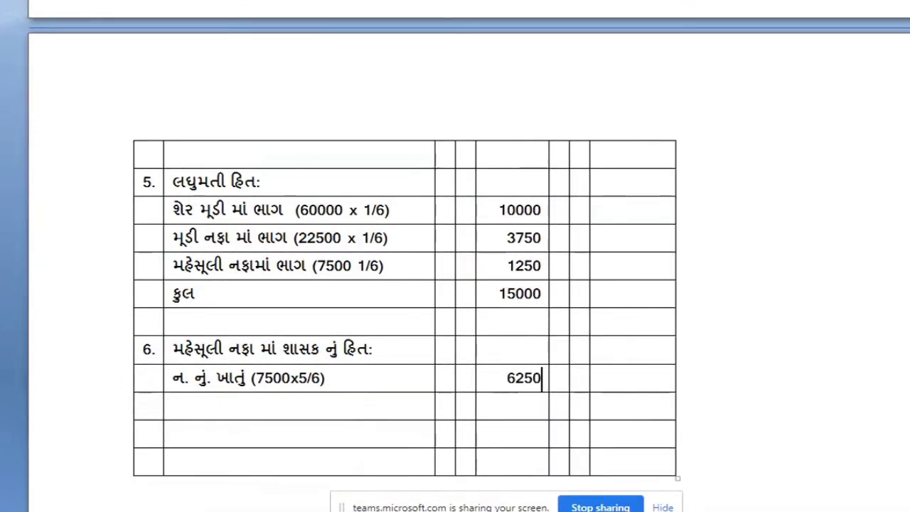
Step: Open the editing options for the empty amount cell in the "મૂડી નફો:" heading row of working 2
{"action": "scroll", "coordinate": [455, 255], "scroll_direction": "up", "scroll_amount": 10}
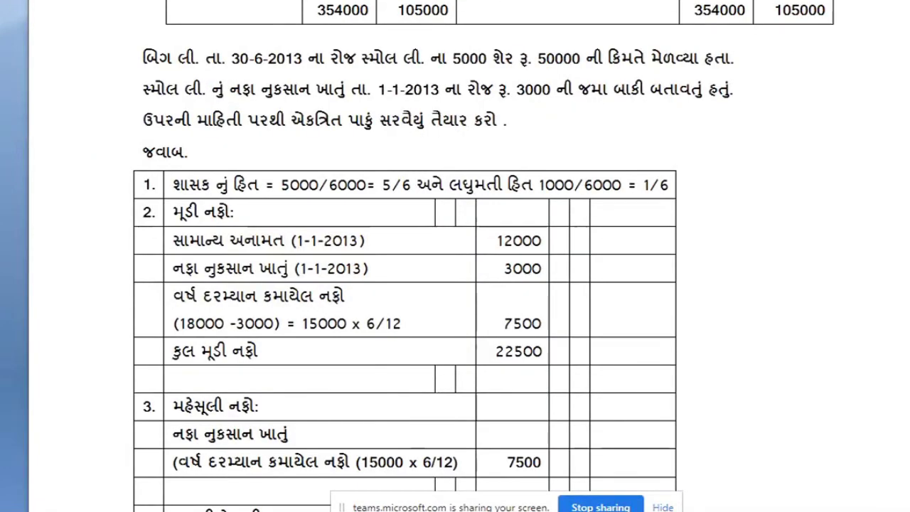
{"action": "scroll", "coordinate": [454, 256], "scroll_direction": "down", "scroll_amount": 1}
{"action": "scroll", "coordinate": [512, 262], "scroll_direction": "down", "scroll_amount": 1}
{"action": "scroll", "coordinate": [511, 263], "scroll_direction": "up", "scroll_amount": 2}
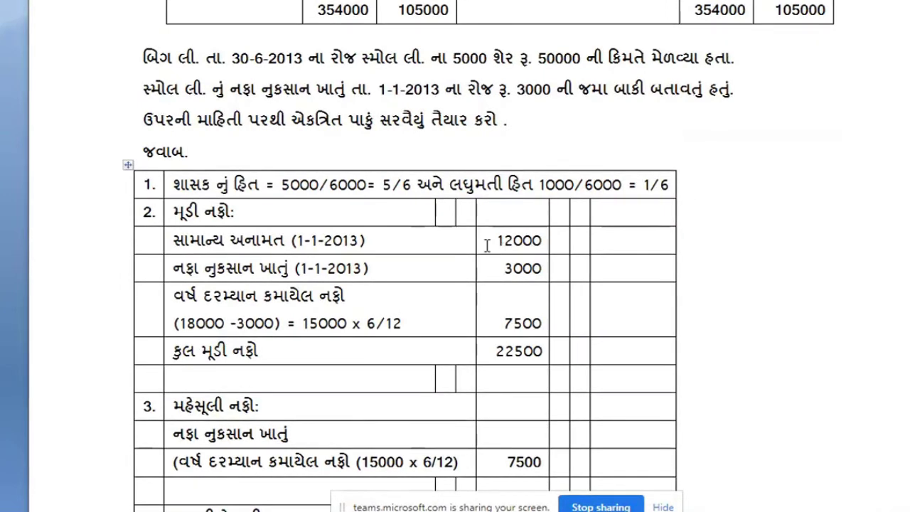
{"action": "right_click", "coordinate": [494, 211]}
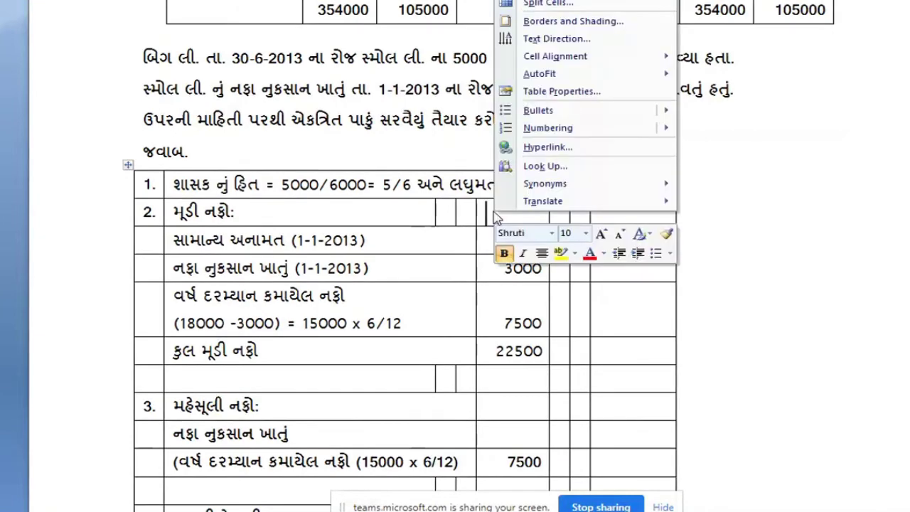